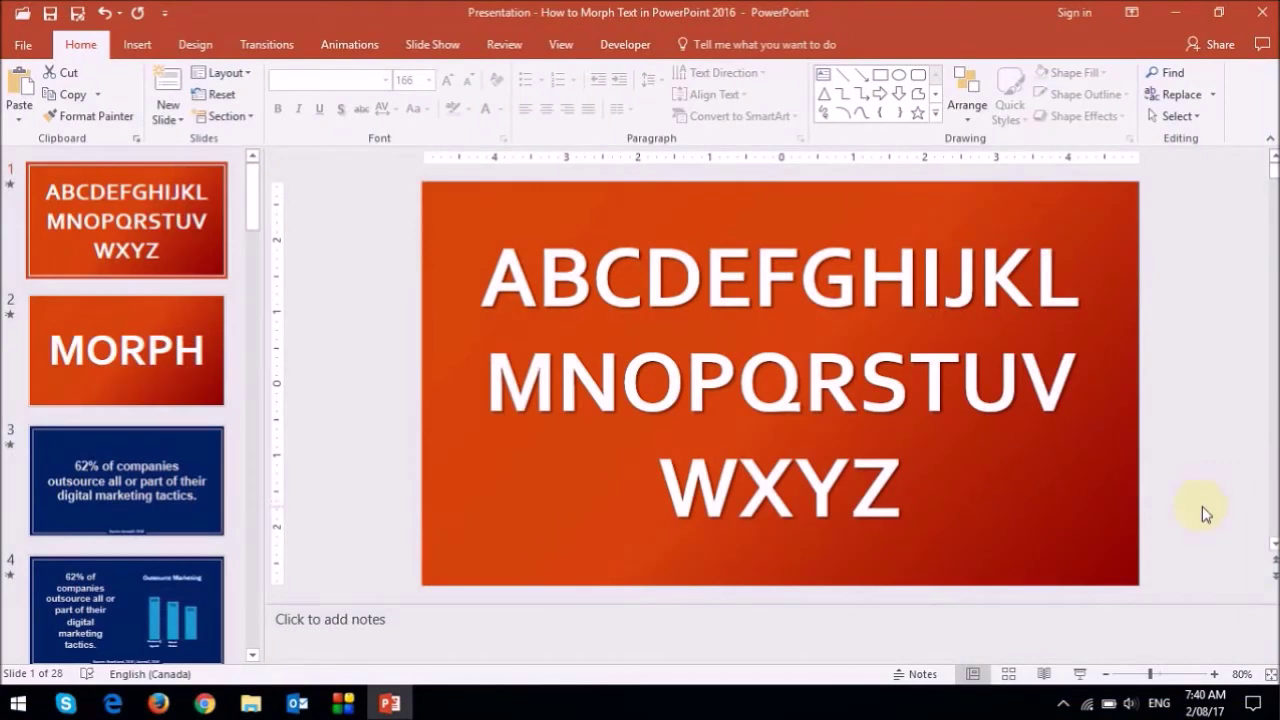
Step: Compare the alphabet and MORPH slides, then duplicate the alphabet slide
click(766, 292)
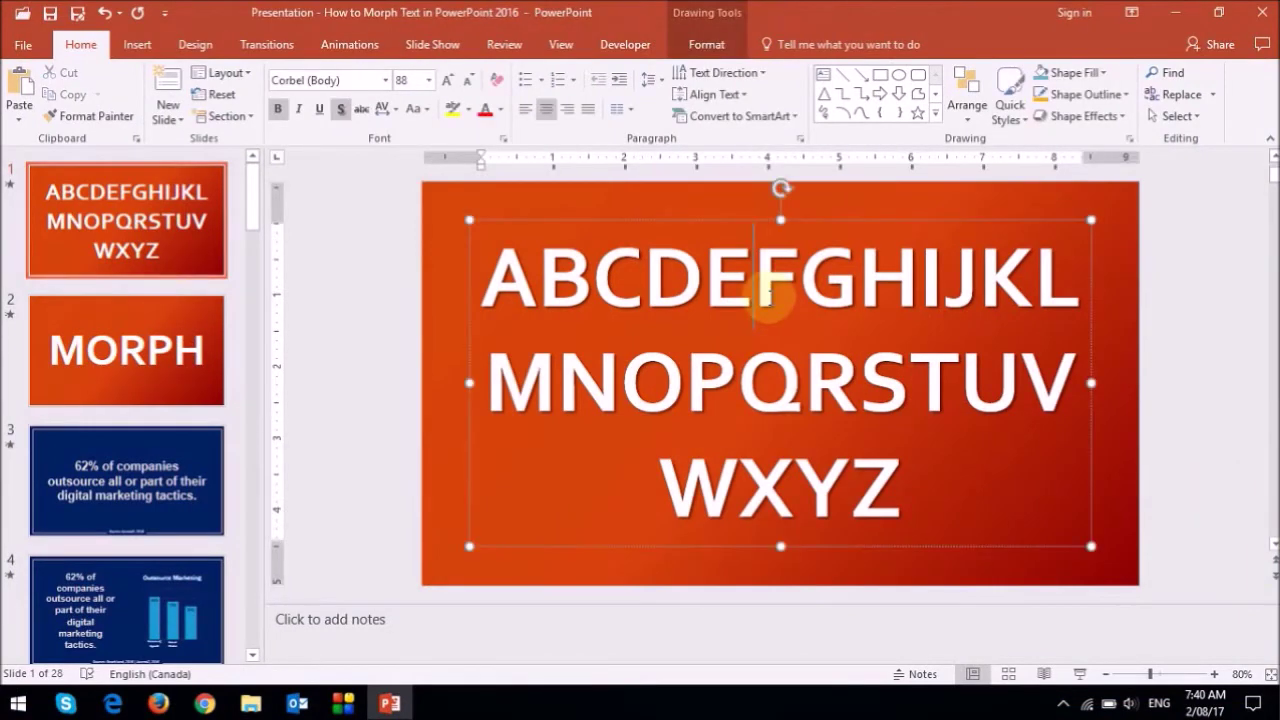
click(190, 366)
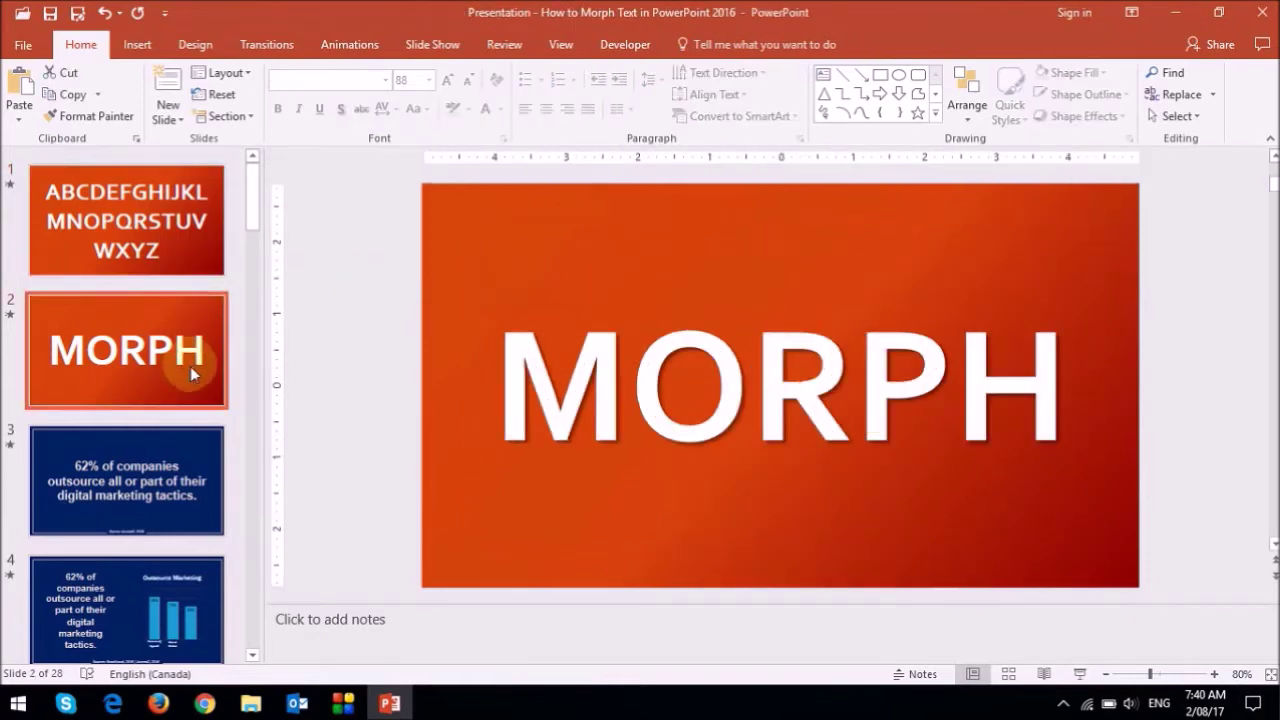
click(780, 357)
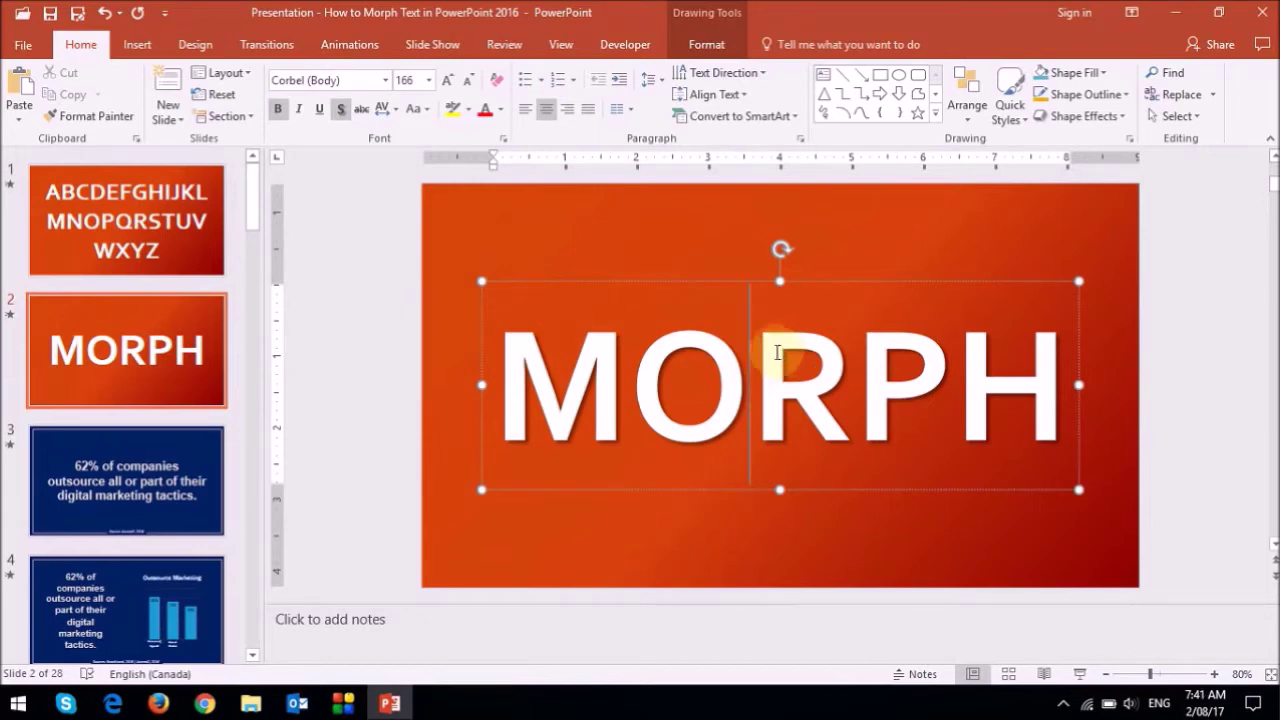
click(193, 245)
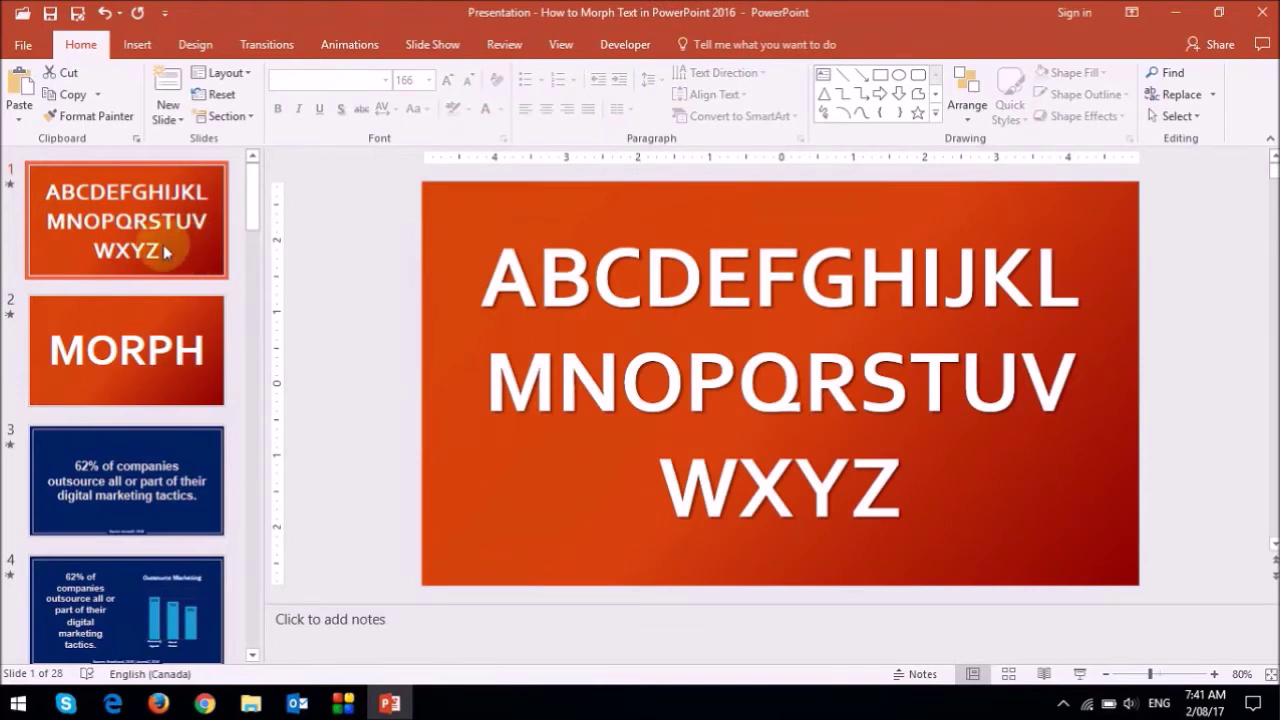
right_click(159, 248)
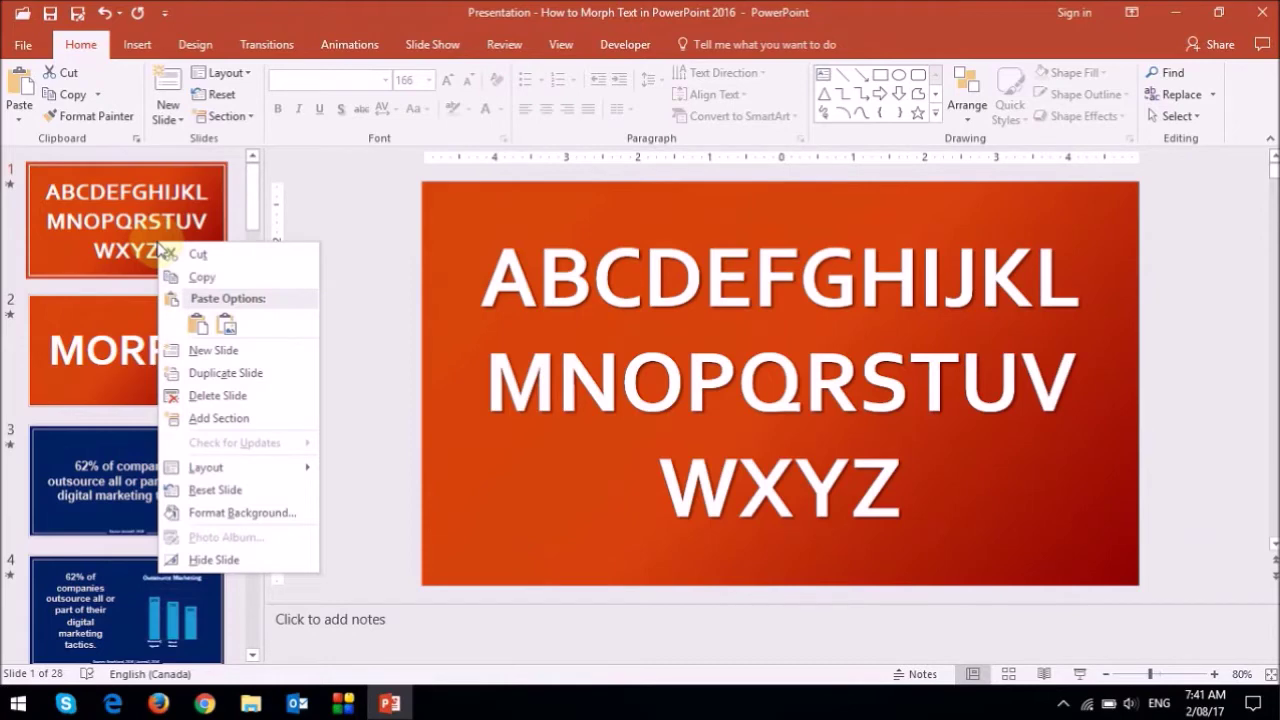
click(265, 384)
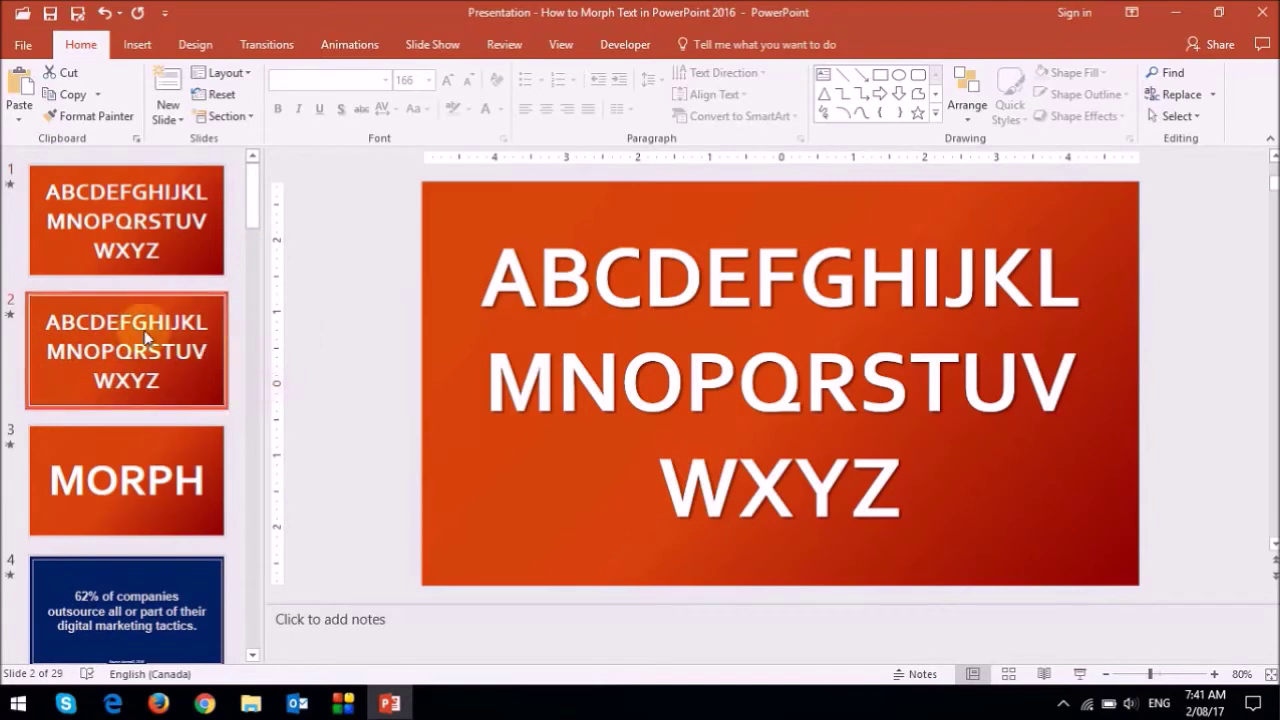
Step: Replace the copy's three-line alphabet title with MORPH, enlarge it to 166 pt and centre it
click(503, 280)
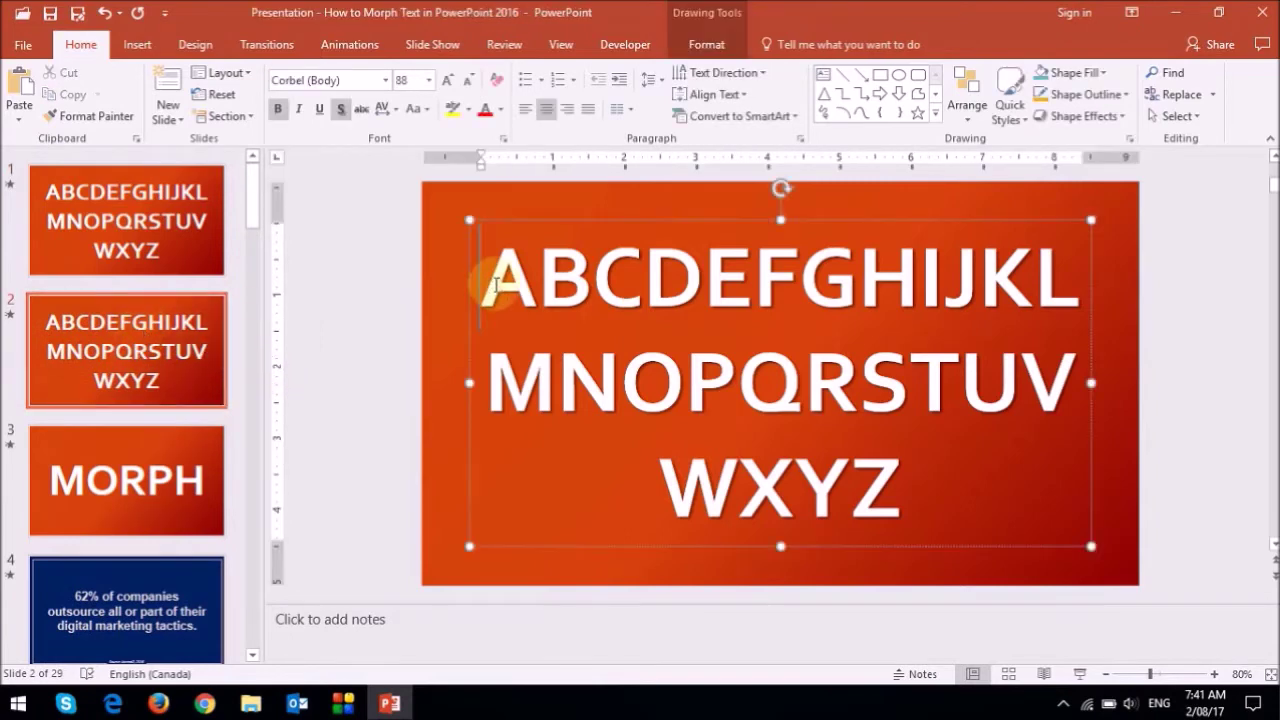
drag(530, 278, 1010, 493)
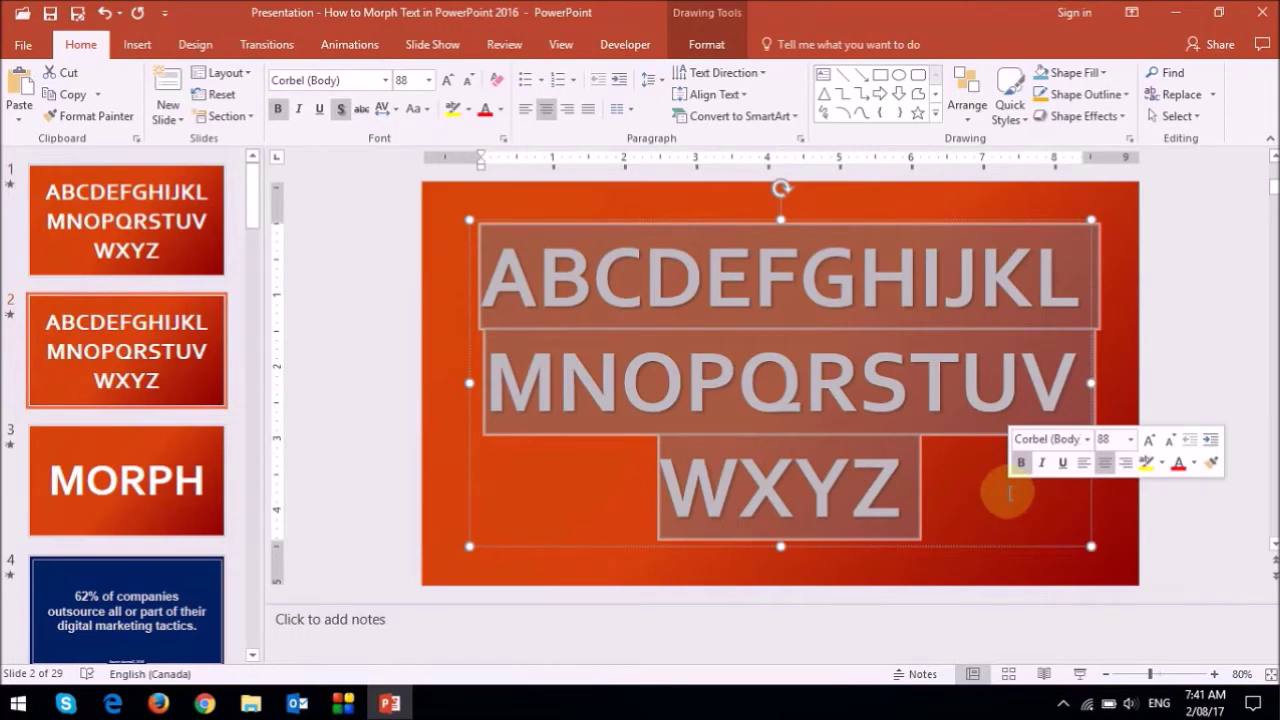
text(MORPH)
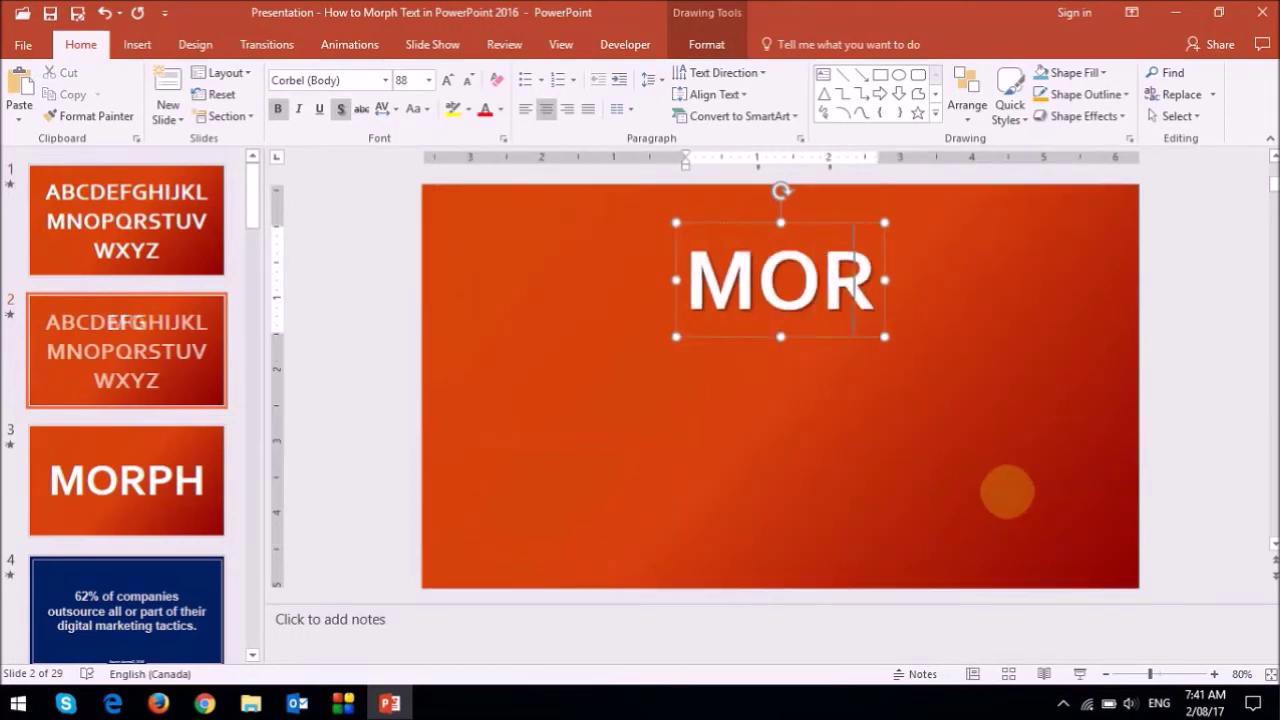
key(ctrl+a)
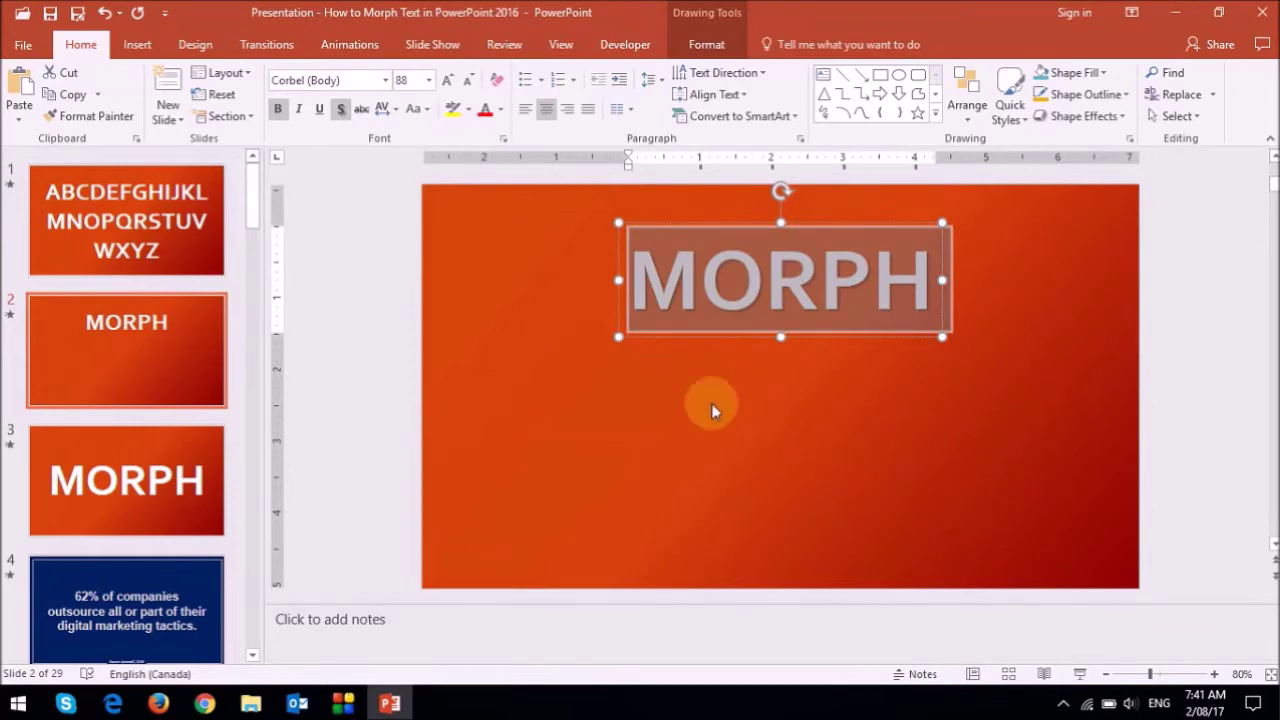
click(452, 80)
click(452, 80)
click(452, 80)
click(452, 80)
click(452, 80)
click(452, 80)
click(452, 80)
click(452, 80)
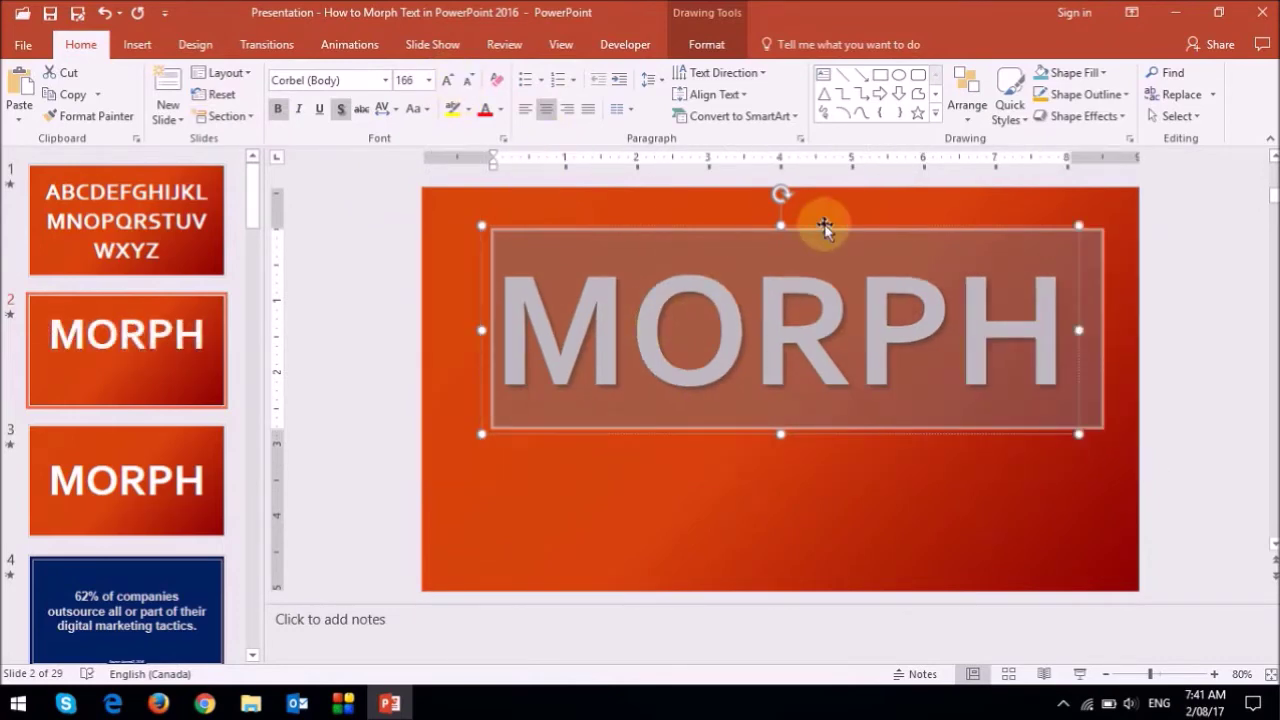
drag(824, 228, 835, 284)
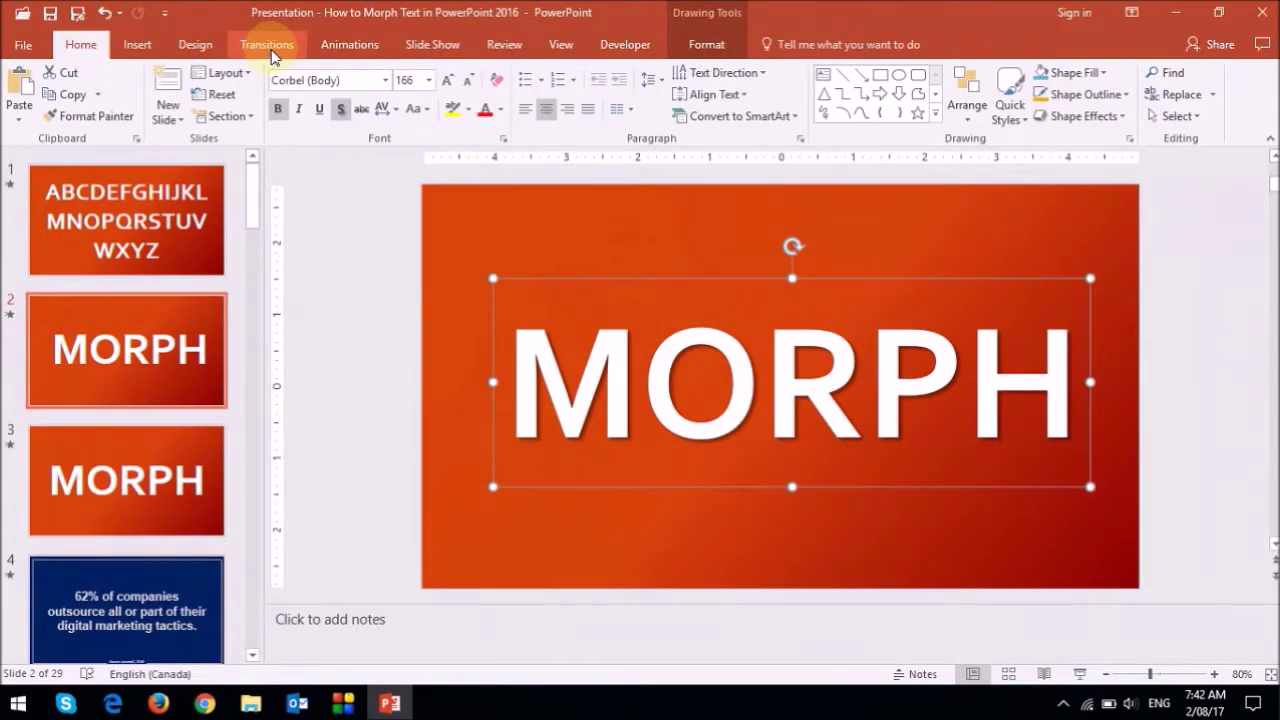
Step: Apply Morph with the Characters effect option and 01.25 duration, then return to the alphabet slide
click(271, 50)
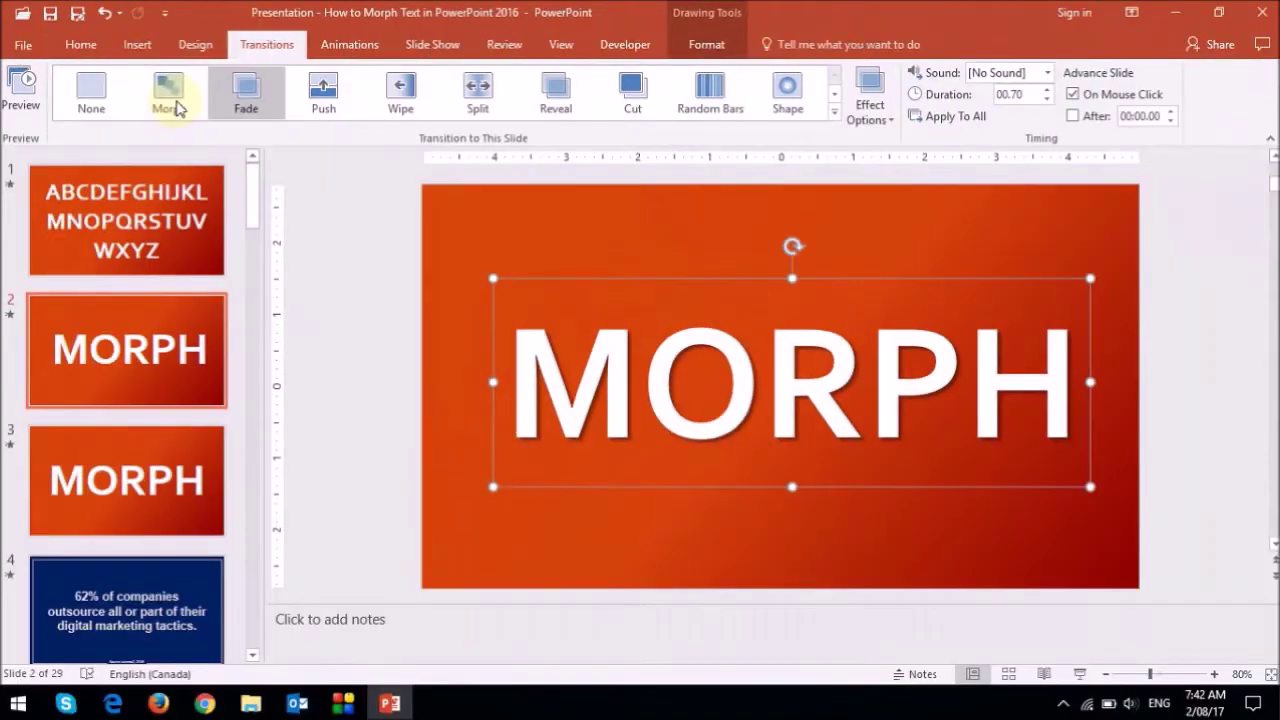
click(178, 108)
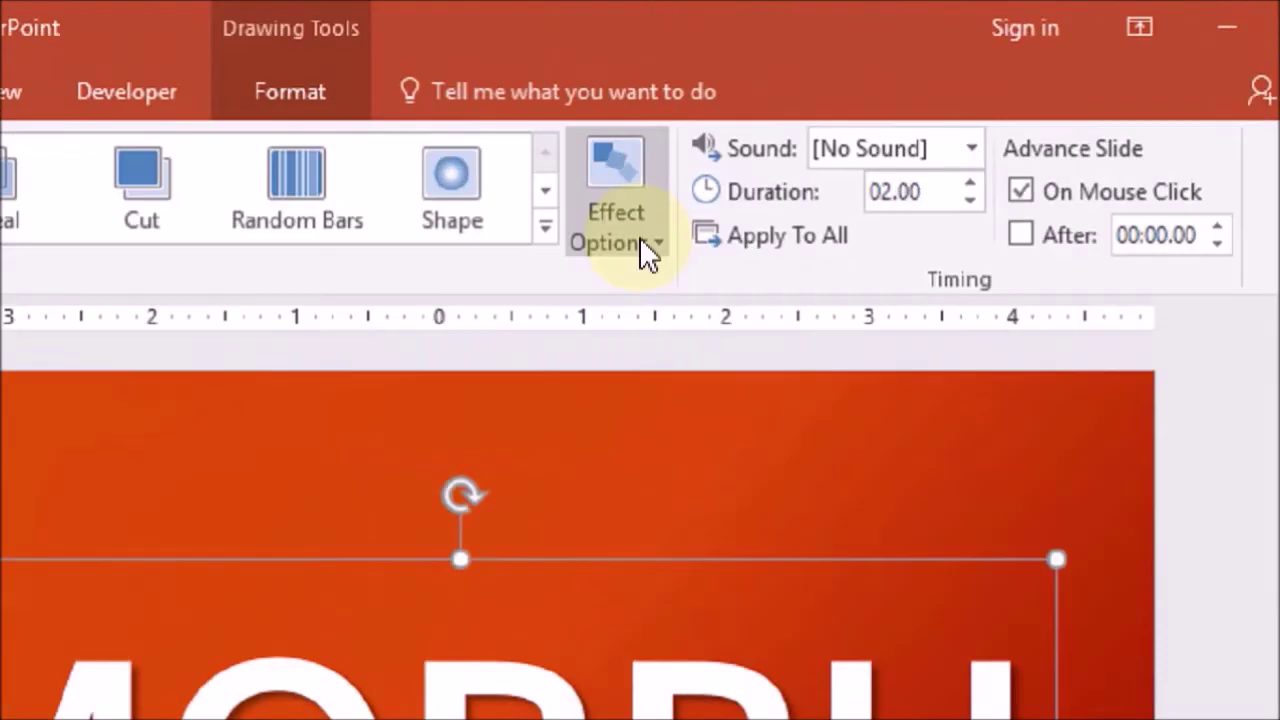
click(643, 242)
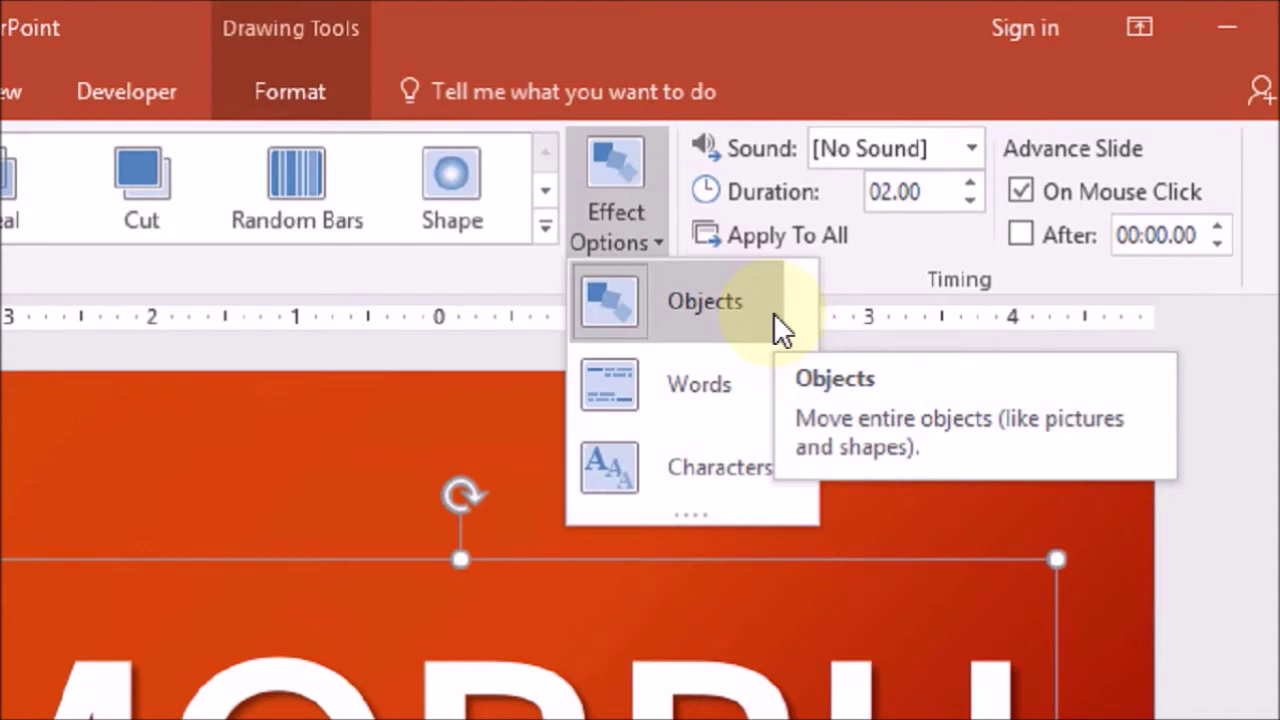
click(751, 470)
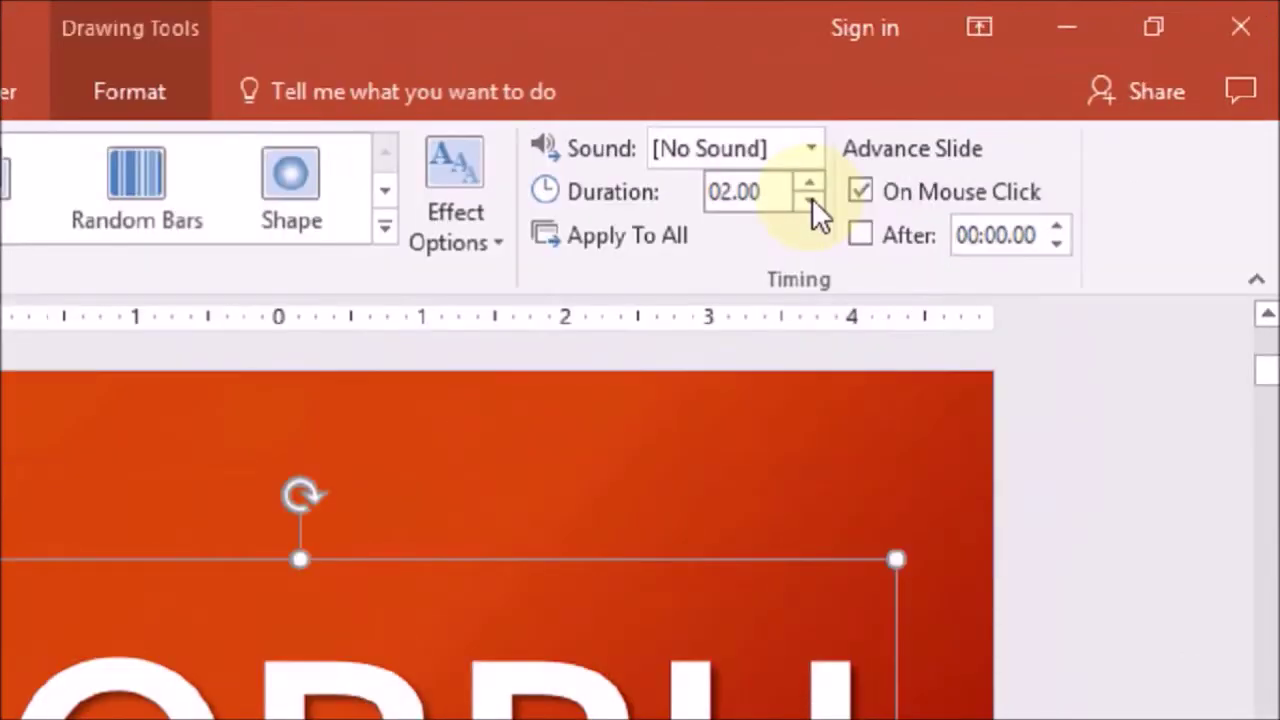
click(810, 201)
click(810, 201)
click(810, 201)
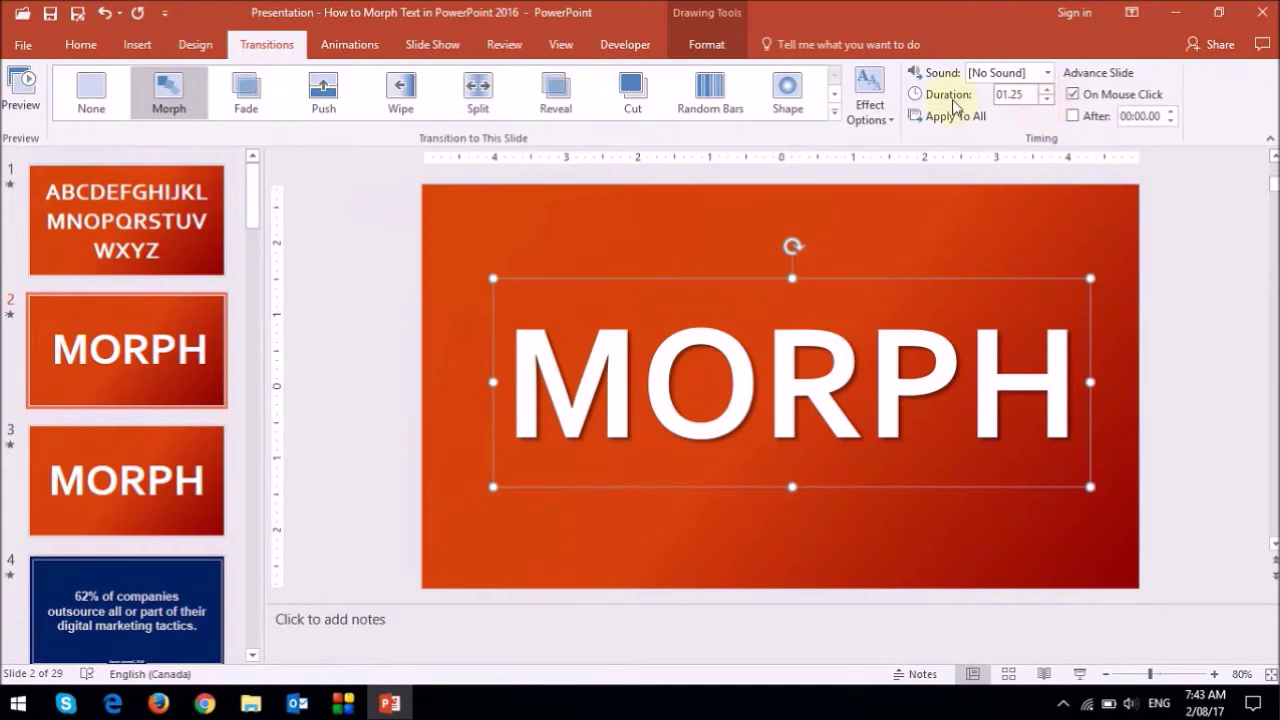
click(158, 226)
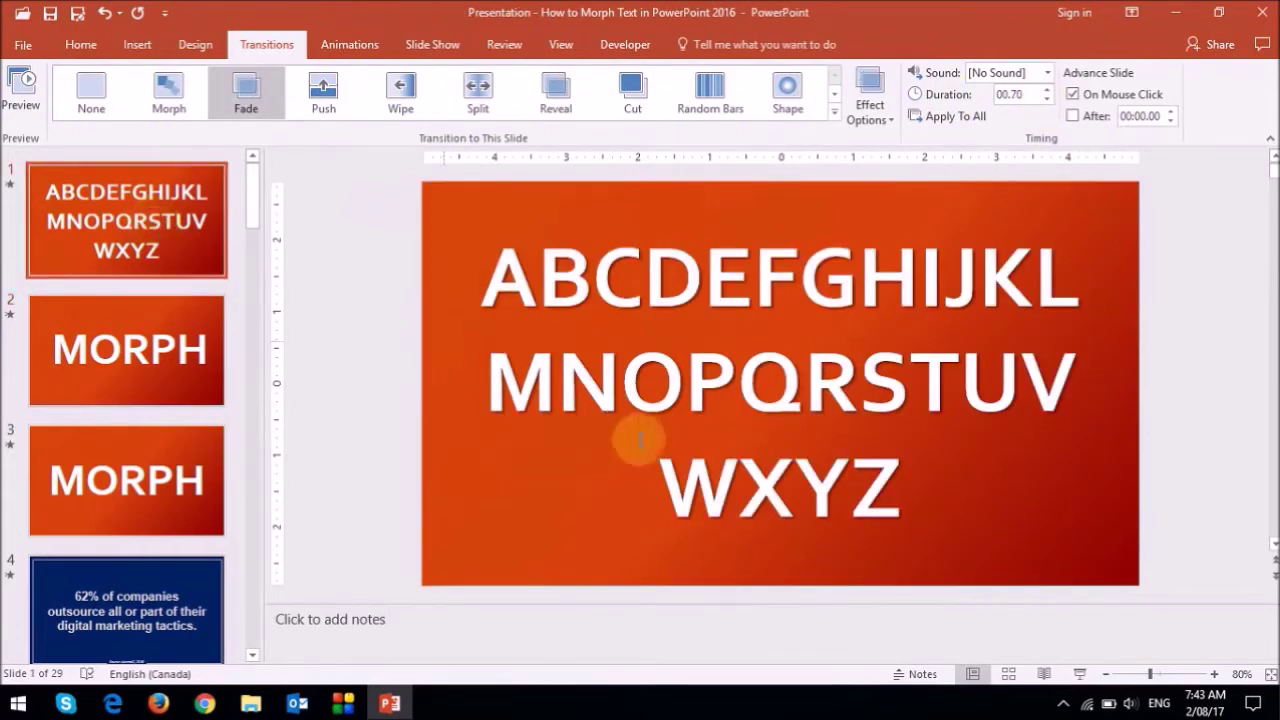
Step: Run the slide show from the alphabet slide and advance to watch it morph into MORPH
click(1082, 678)
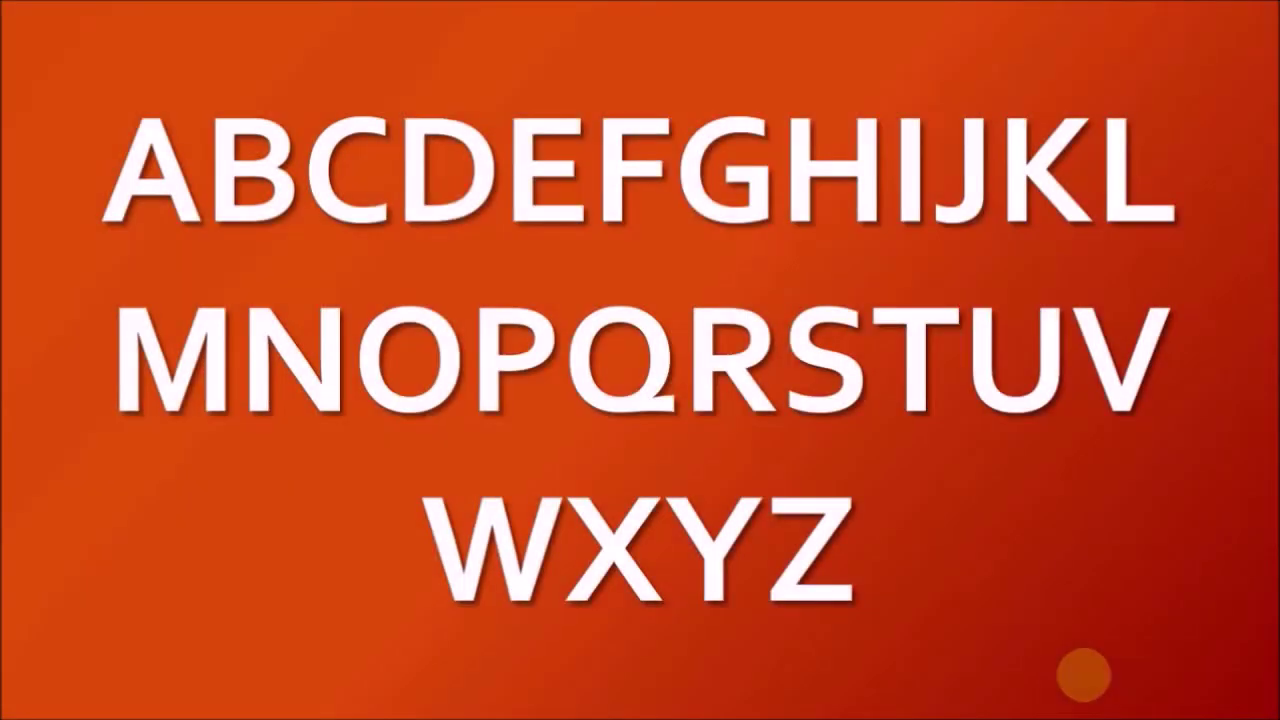
click(1082, 678)
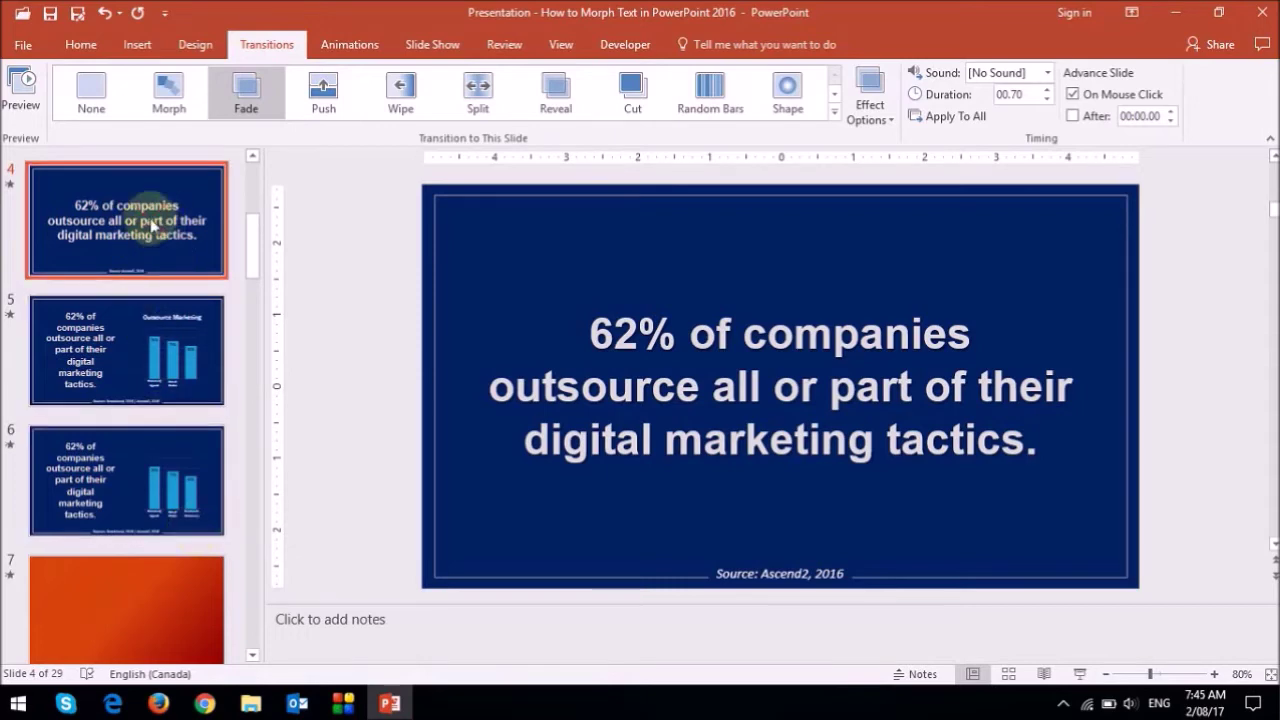
Step: Compare the full-width slide 4 with the narrowed slide 5, then duplicate slide 4
click(735, 338)
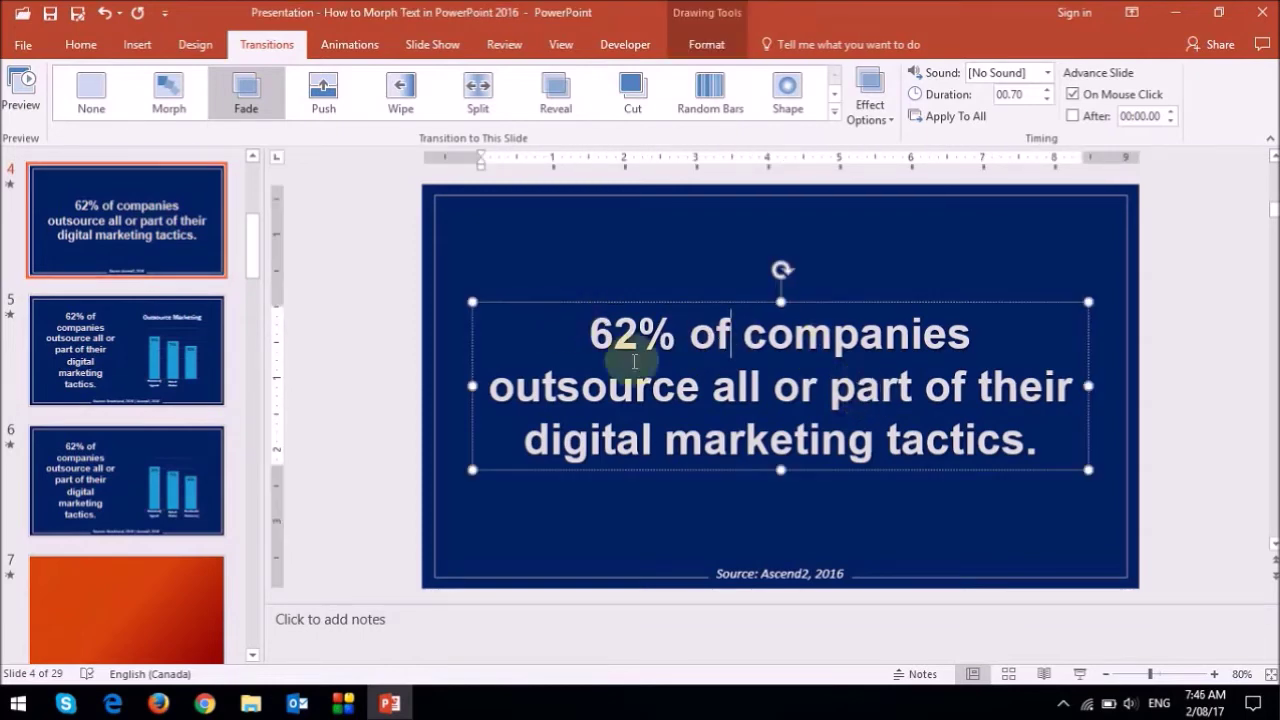
click(157, 352)
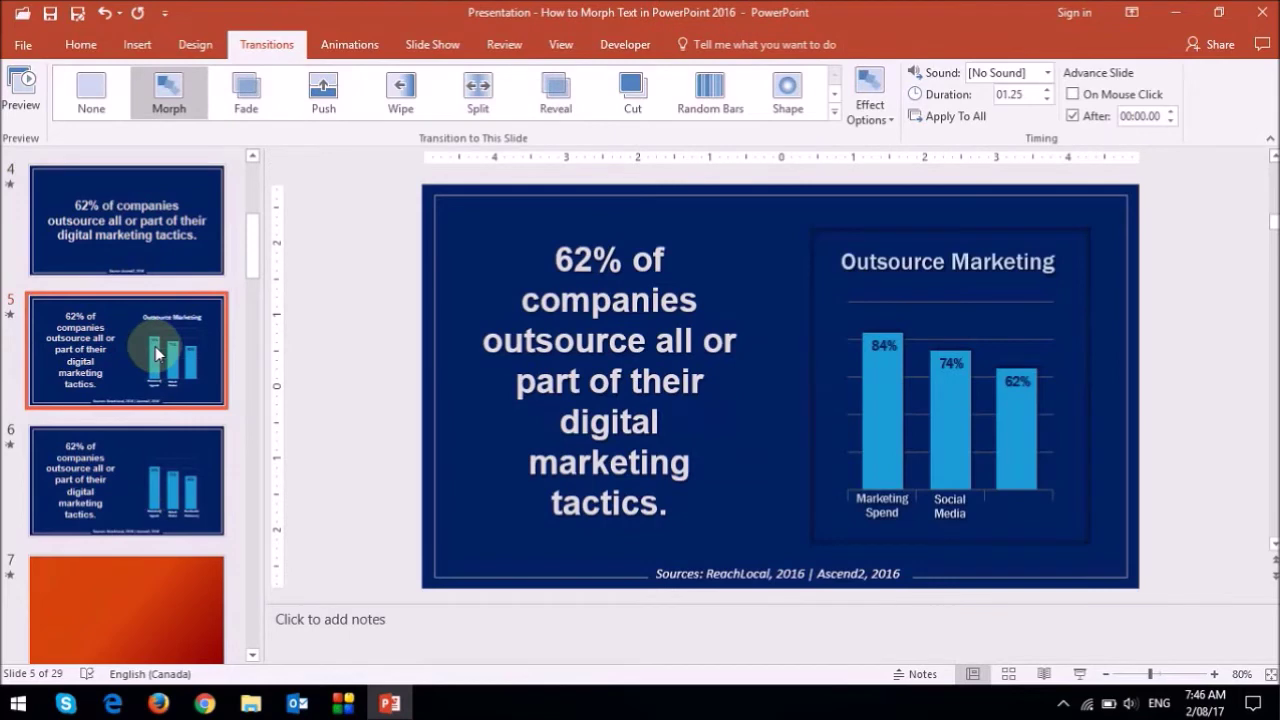
click(662, 352)
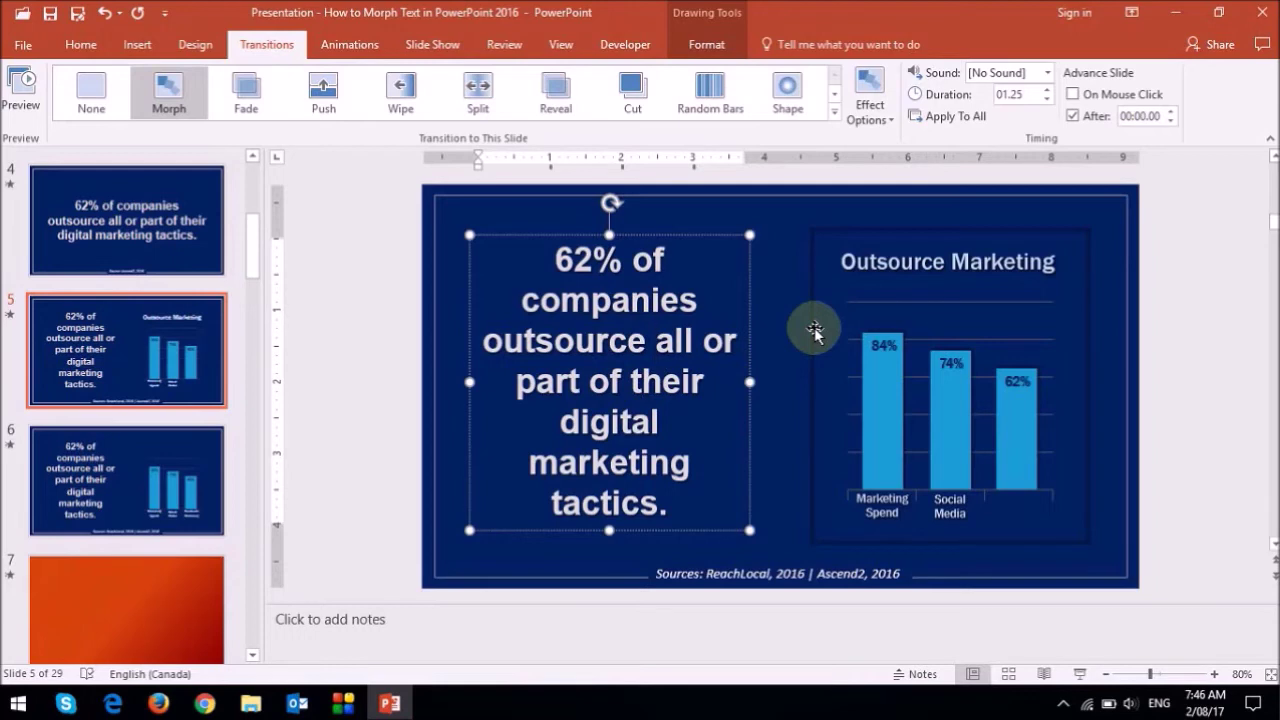
click(125, 236)
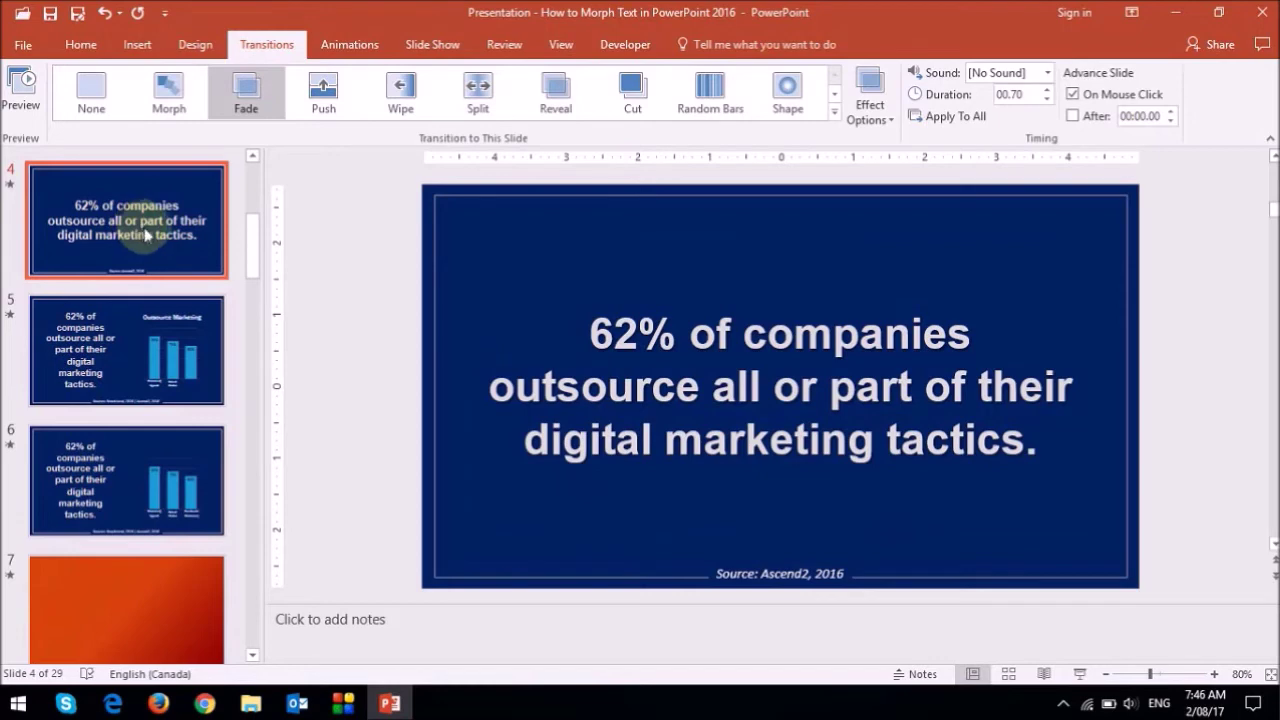
right_click(124, 232)
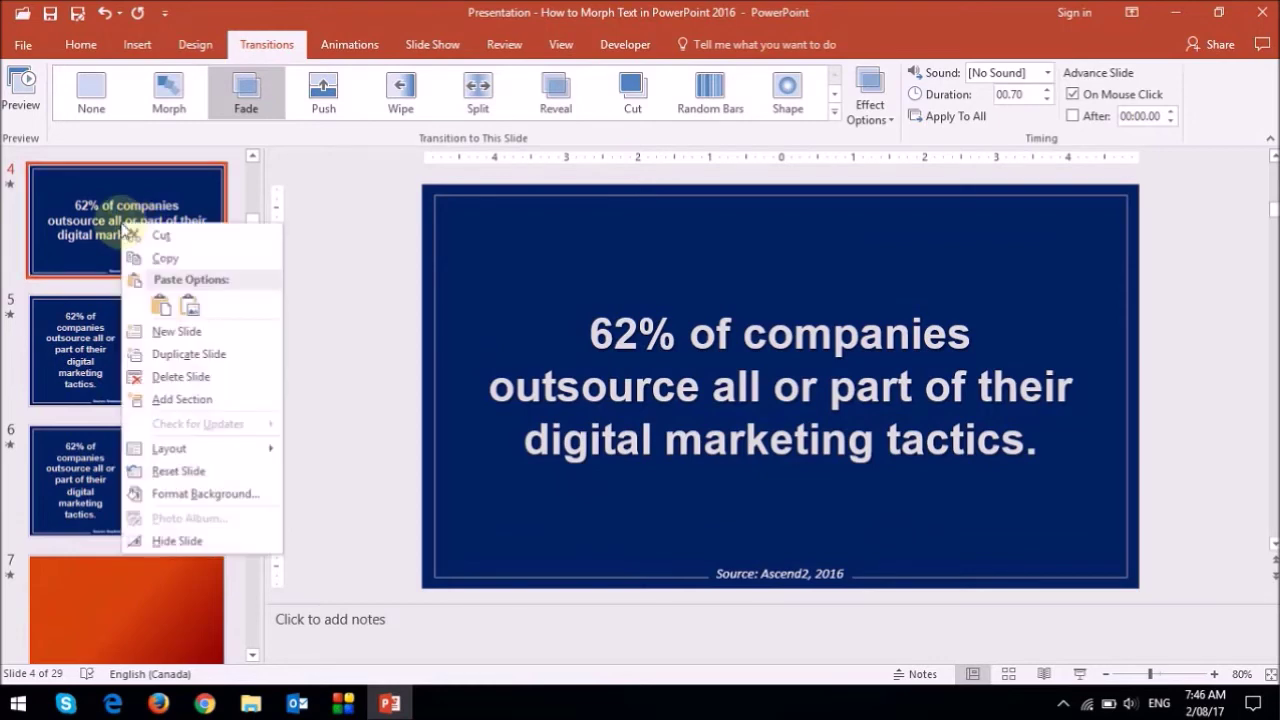
click(190, 354)
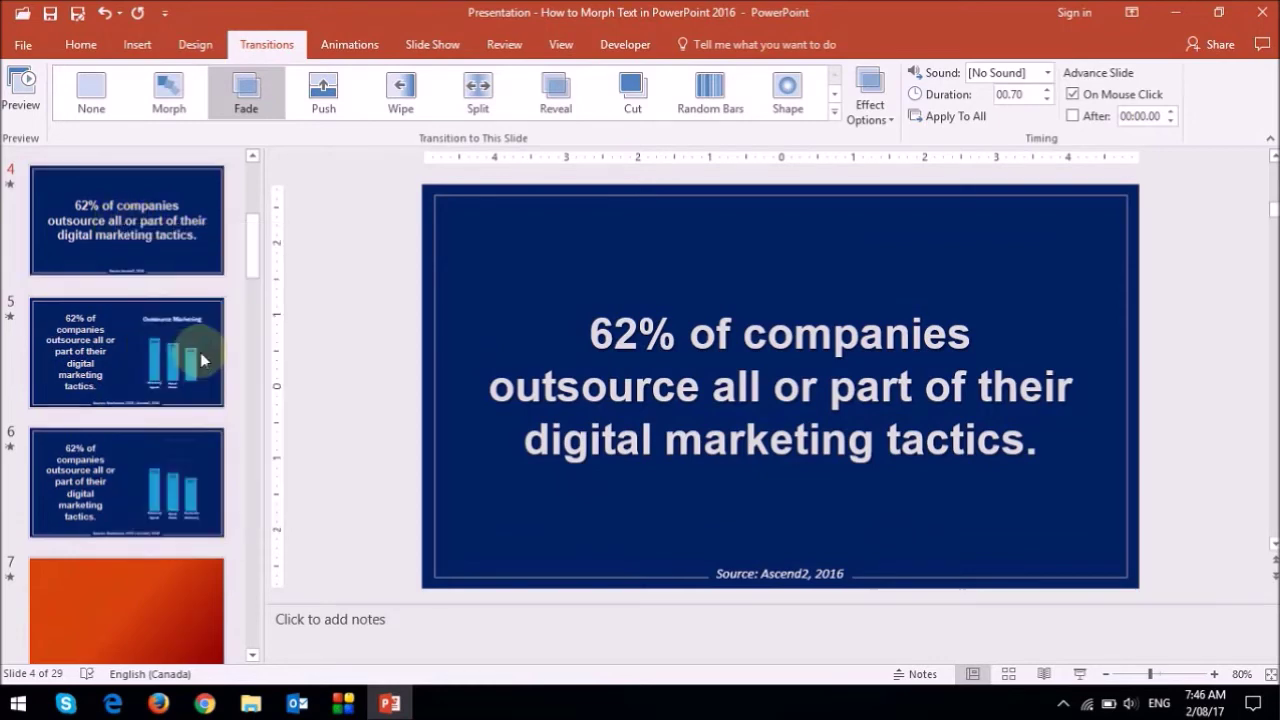
Step: Narrow the copy's statistic text box, move it up, and reduce the text two sizes to 36 pt
click(818, 386)
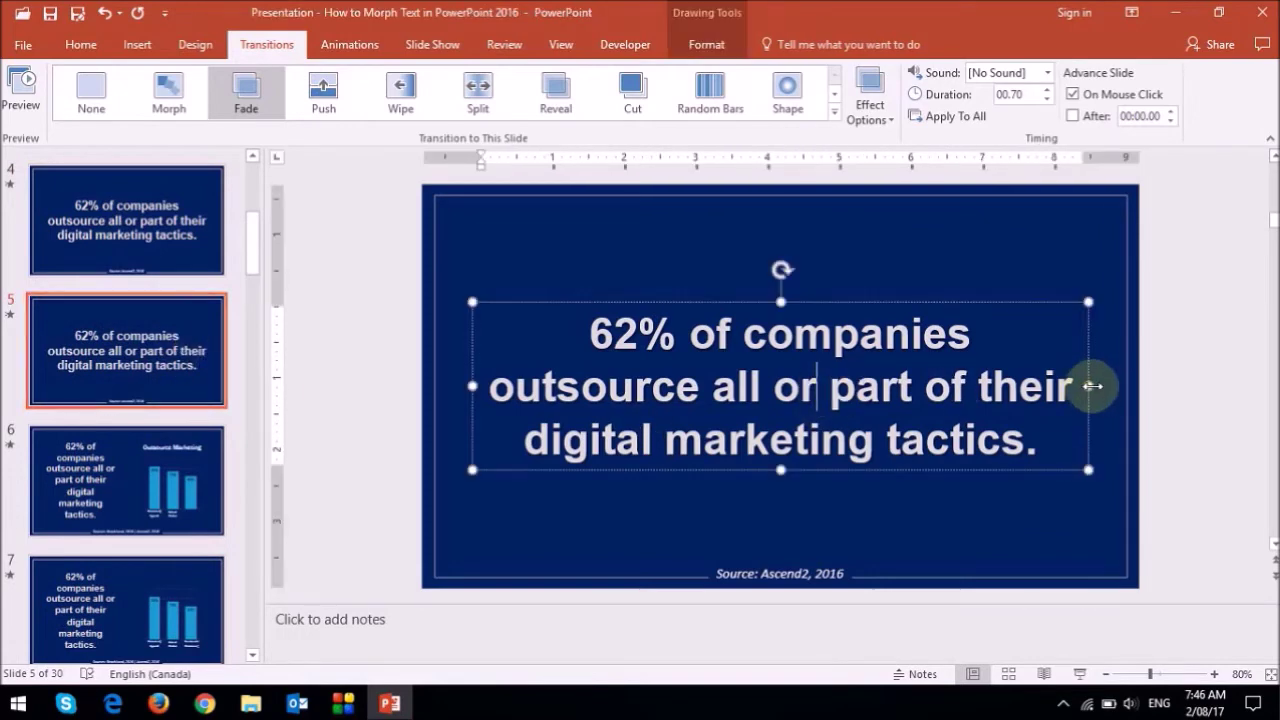
drag(1088, 378, 733, 374)
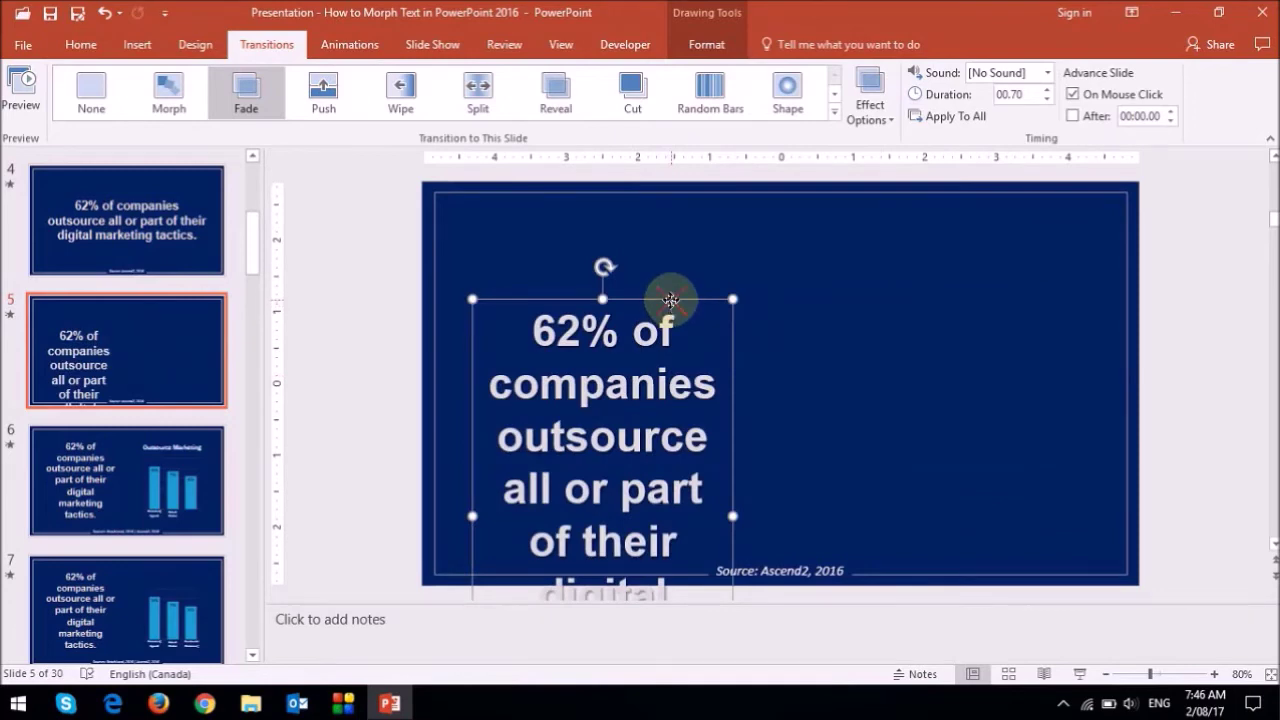
drag(670, 299, 661, 200)
drag(527, 233, 730, 608)
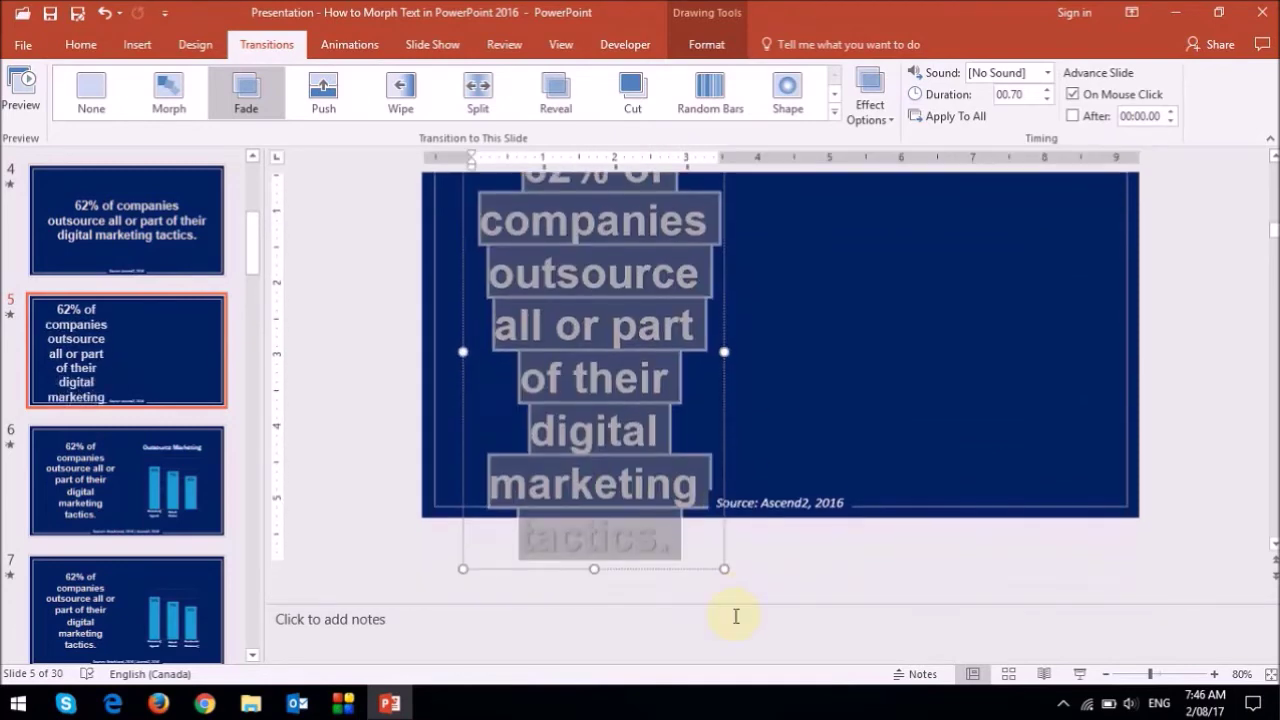
click(86, 45)
click(468, 80)
click(468, 80)
Step: Deselect the text and select the whole Outsource Marketing chart on slide 6
click(668, 210)
key(Escape)
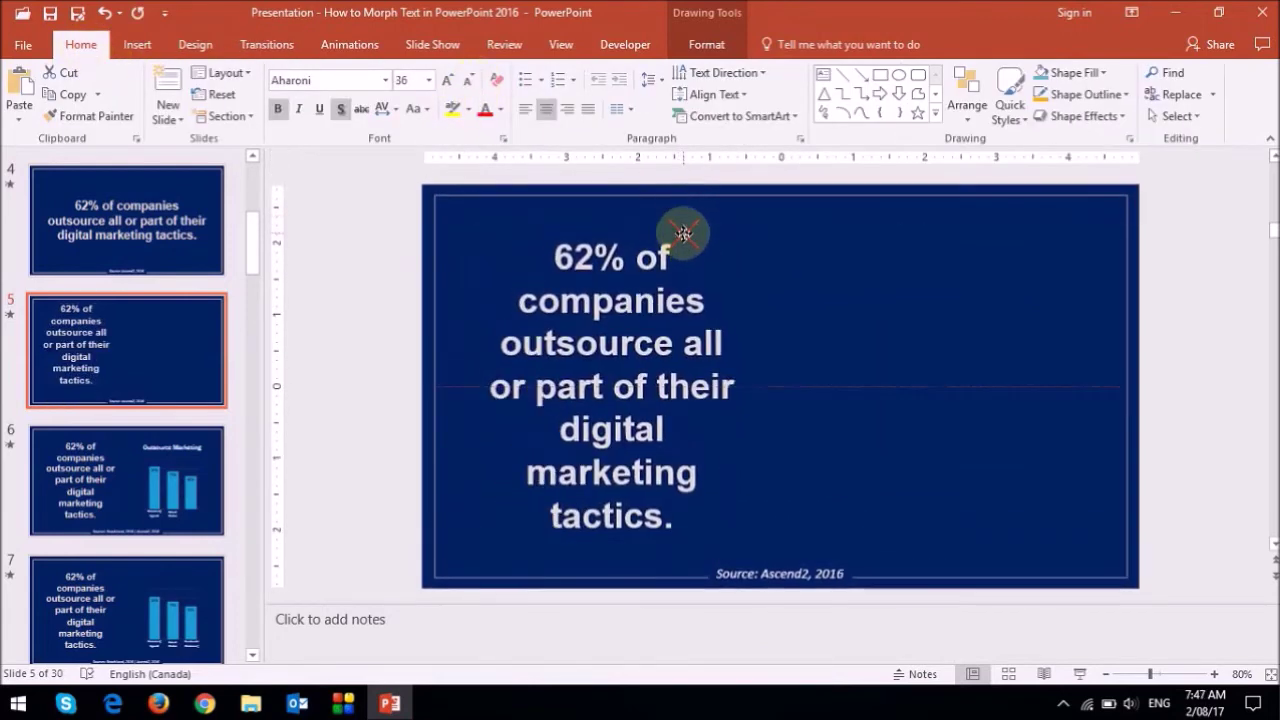
scroll(1157, 600, down, 3)
mouse_move(988, 533)
mouse_down()
mouse_move(803, 320)
mouse_move(766, 190)
mouse_up()
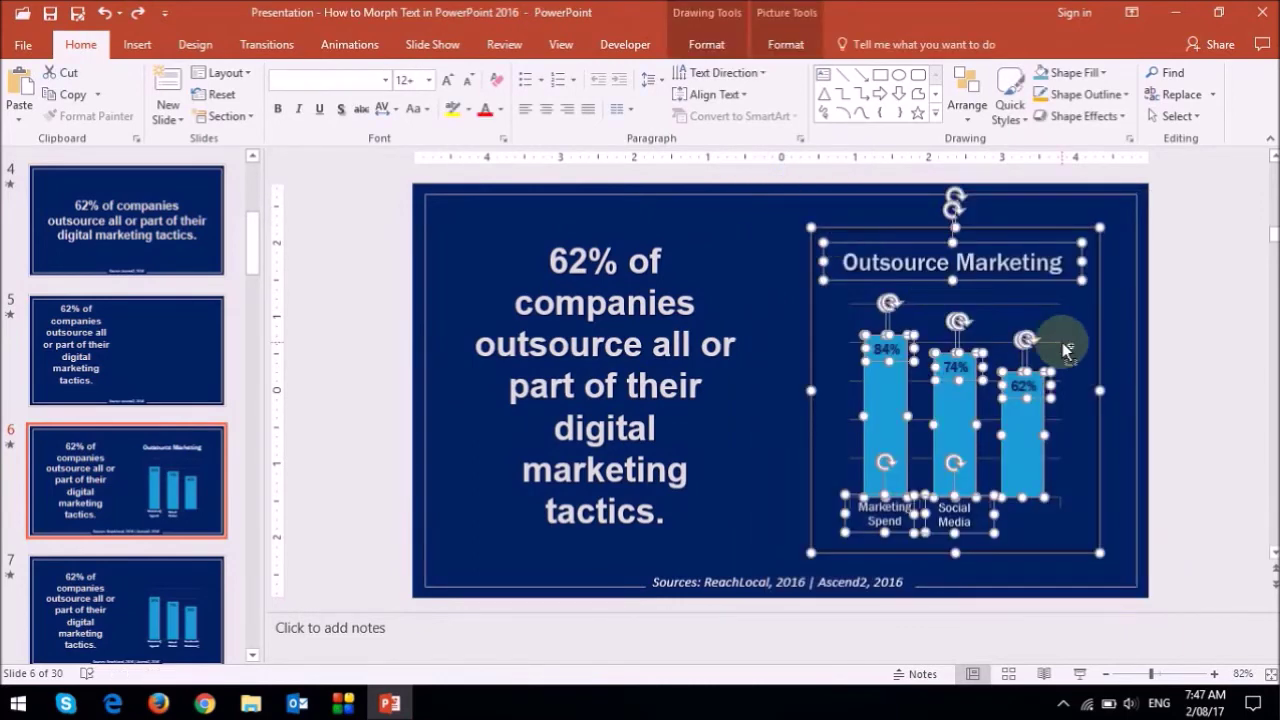
Step: Paste the Outsource Marketing chart onto slide 5 and nudge the statistic text box right and down
click(210, 353)
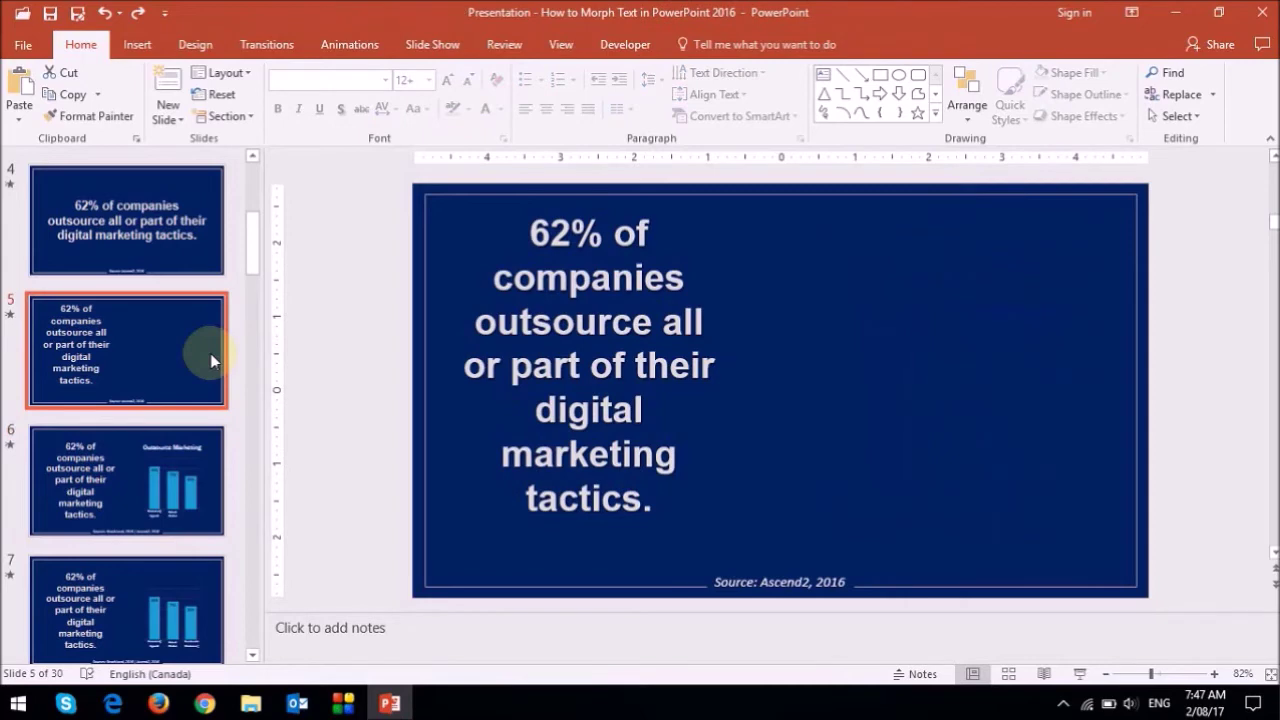
key(ctrl+v)
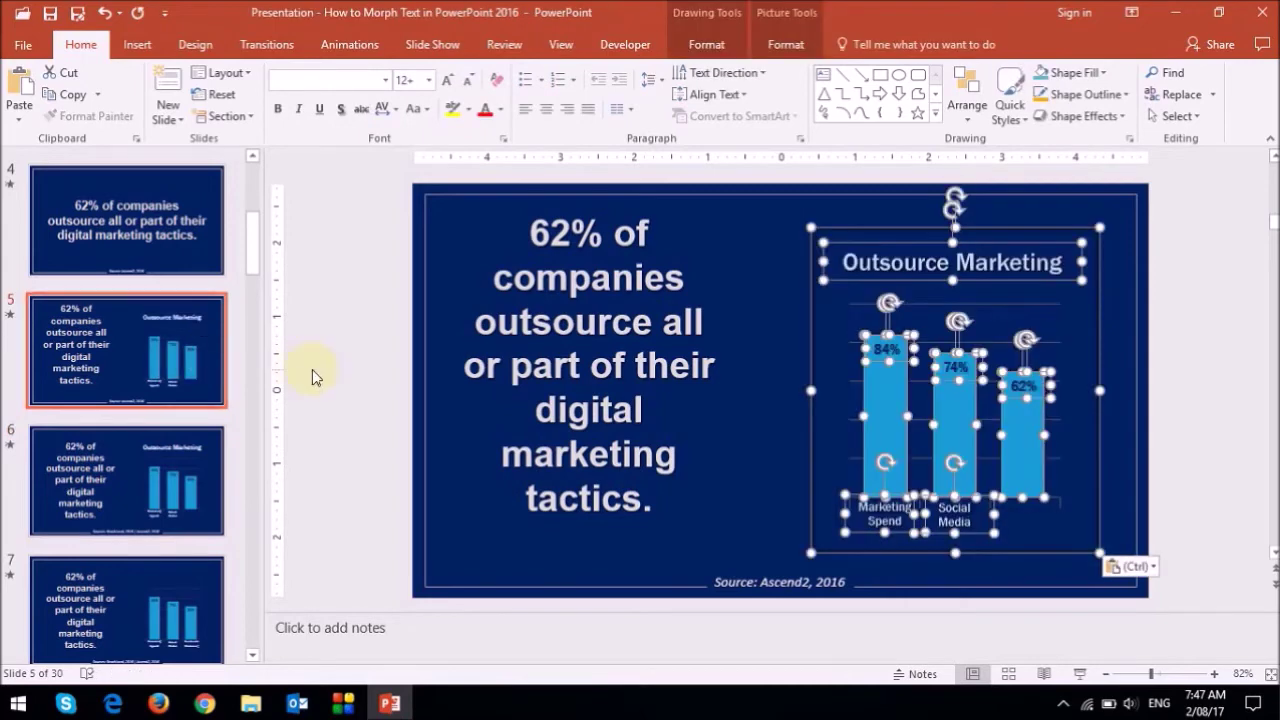
click(363, 382)
drag(514, 414, 538, 433)
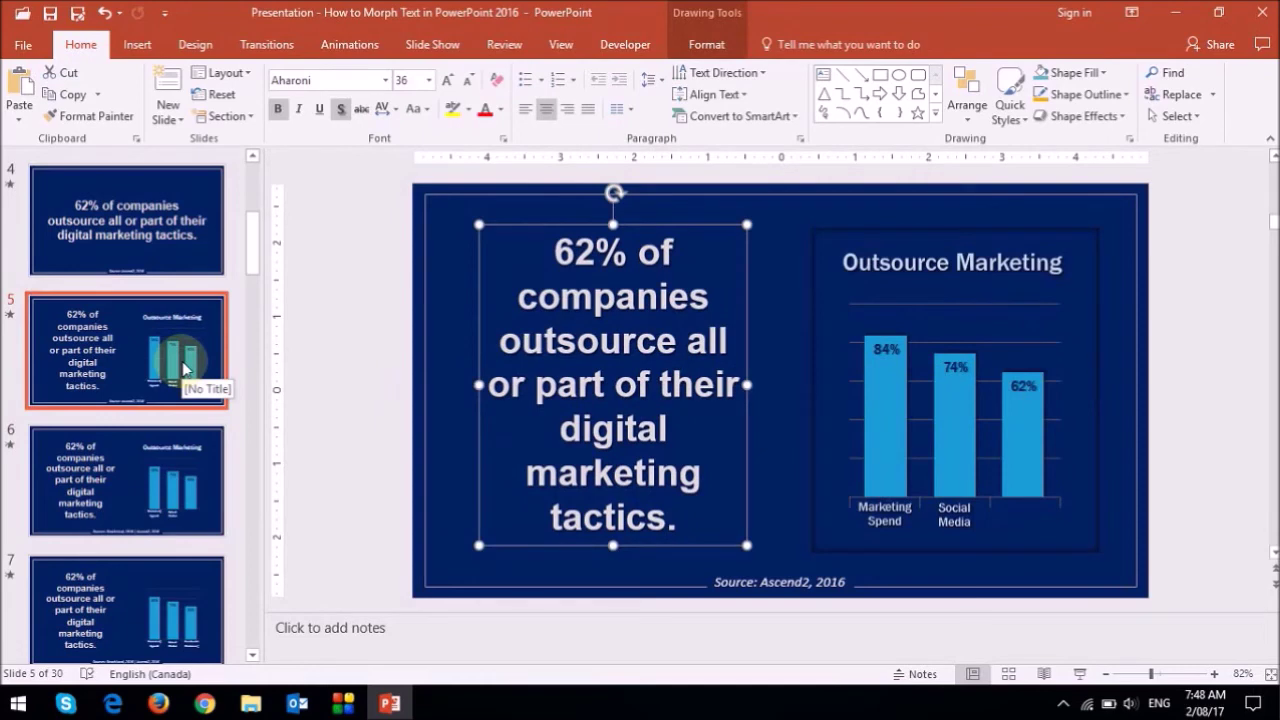
click(128, 338)
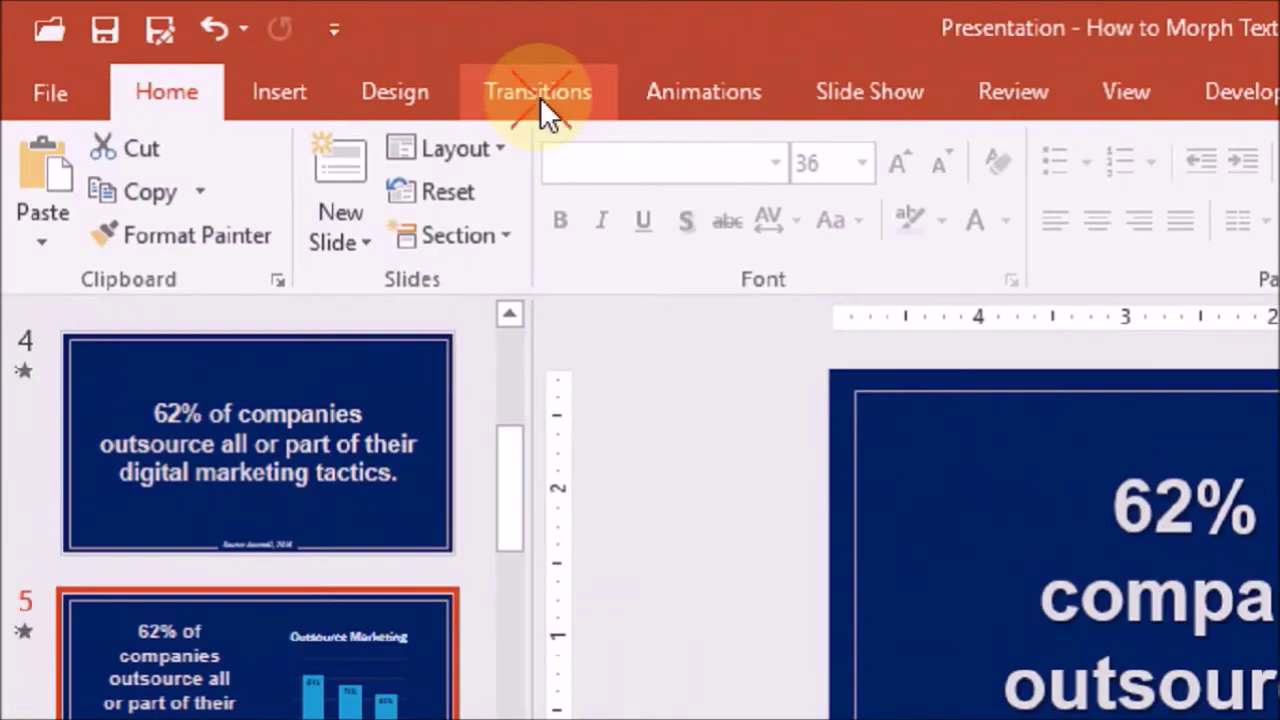
Step: Give slide 5 a Morph transition by Objects lasting 01.50, then go back to slide 4
click(266, 55)
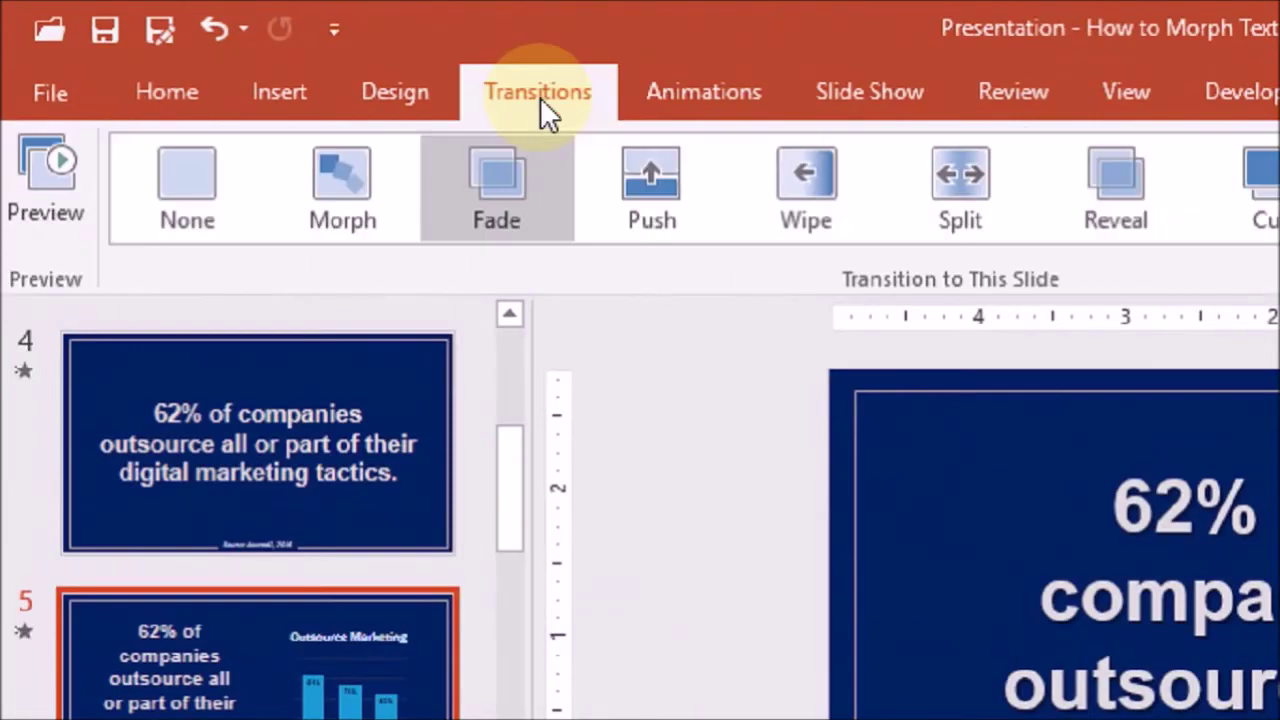
click(366, 181)
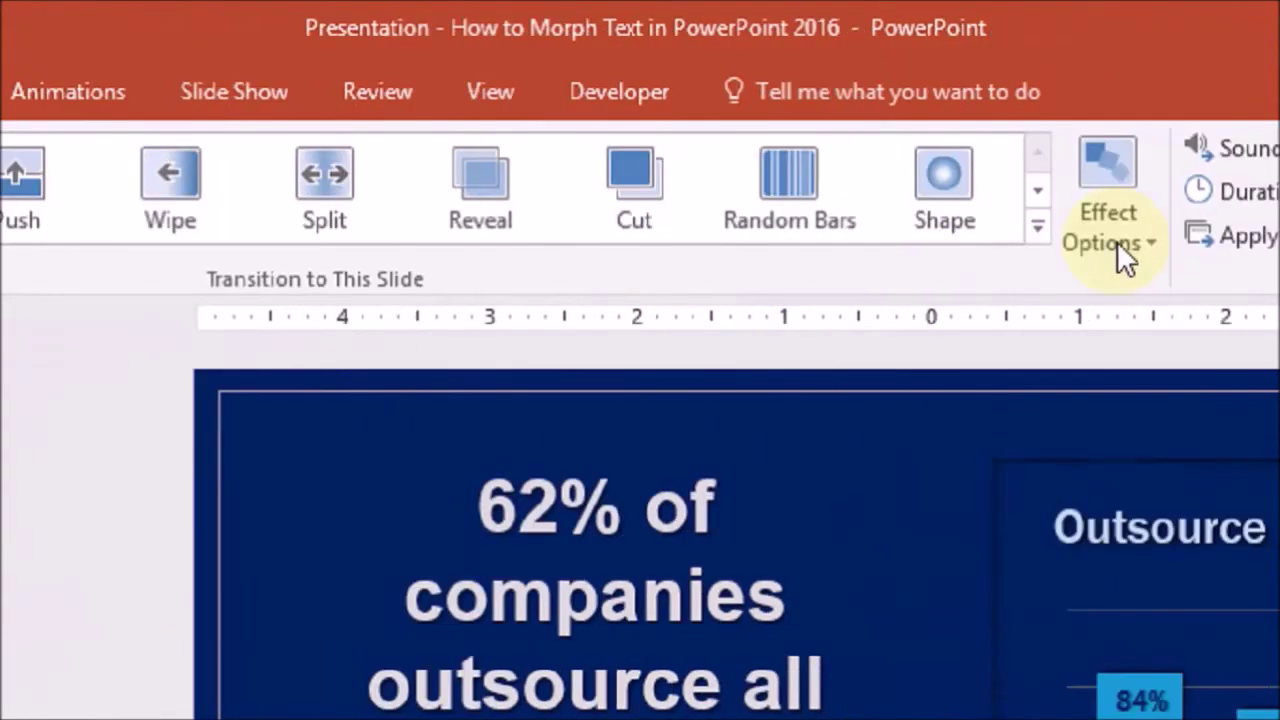
click(1145, 243)
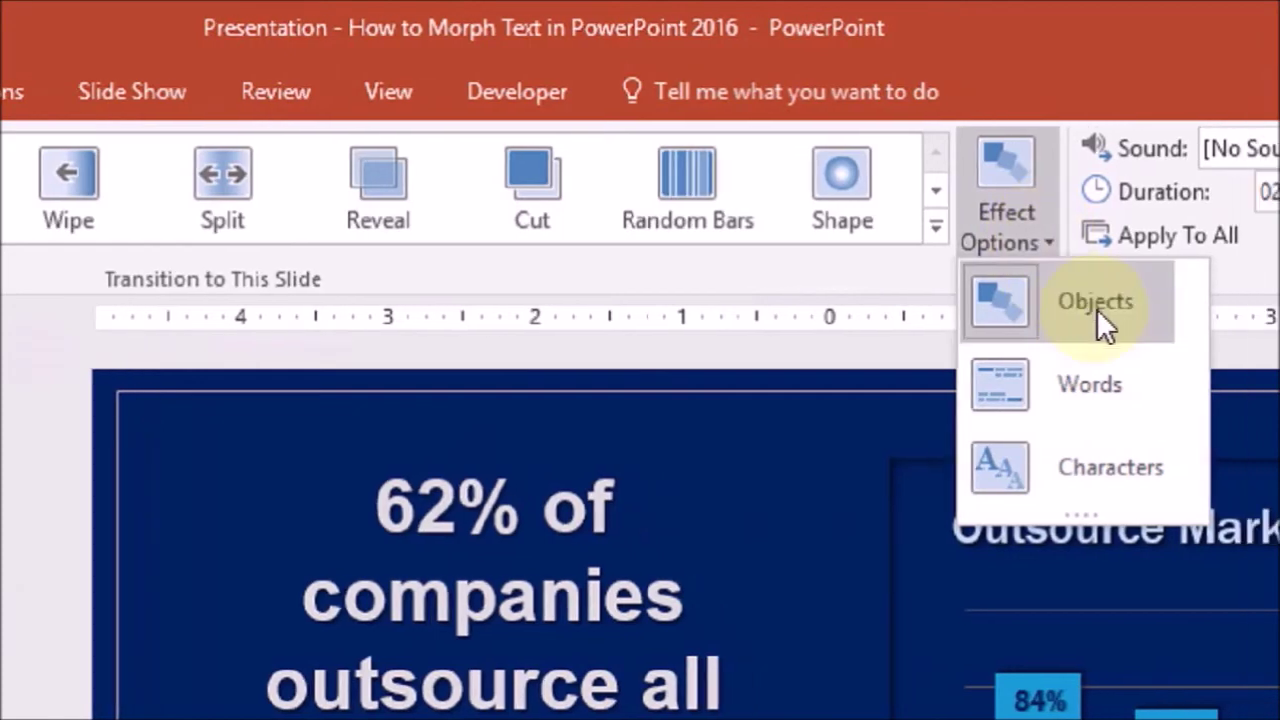
click(1096, 308)
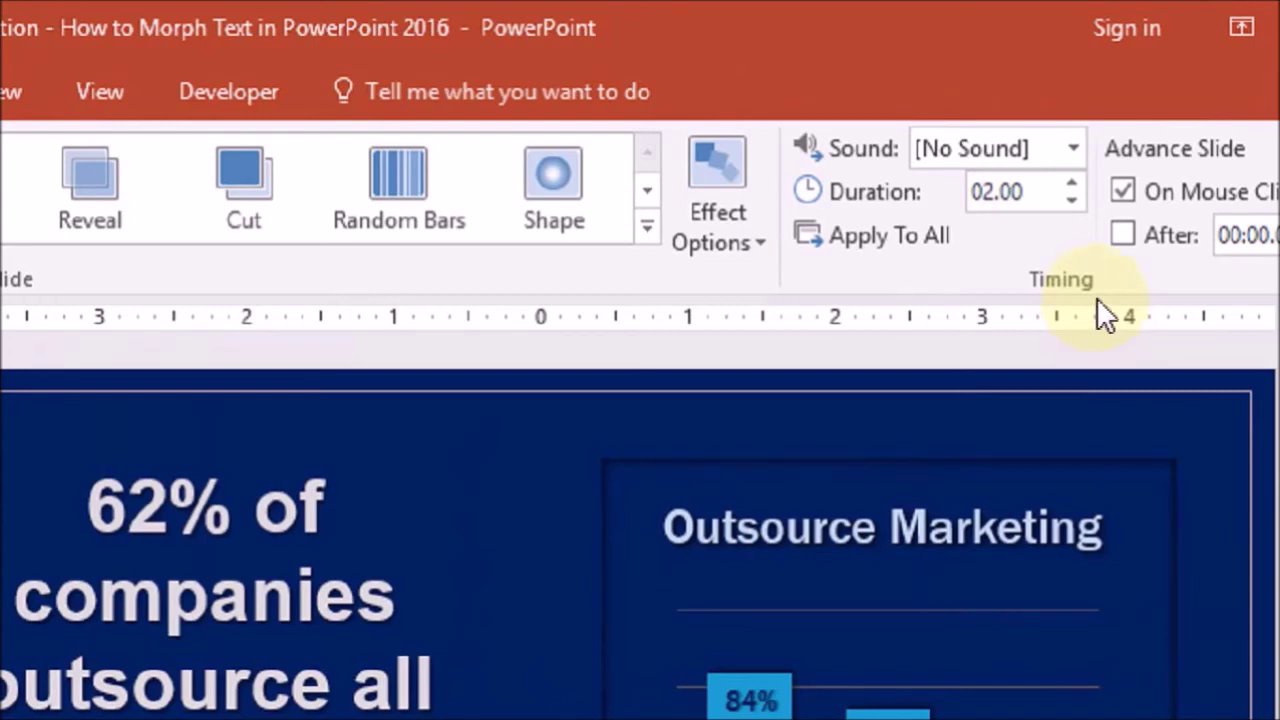
click(1070, 202)
click(1070, 202)
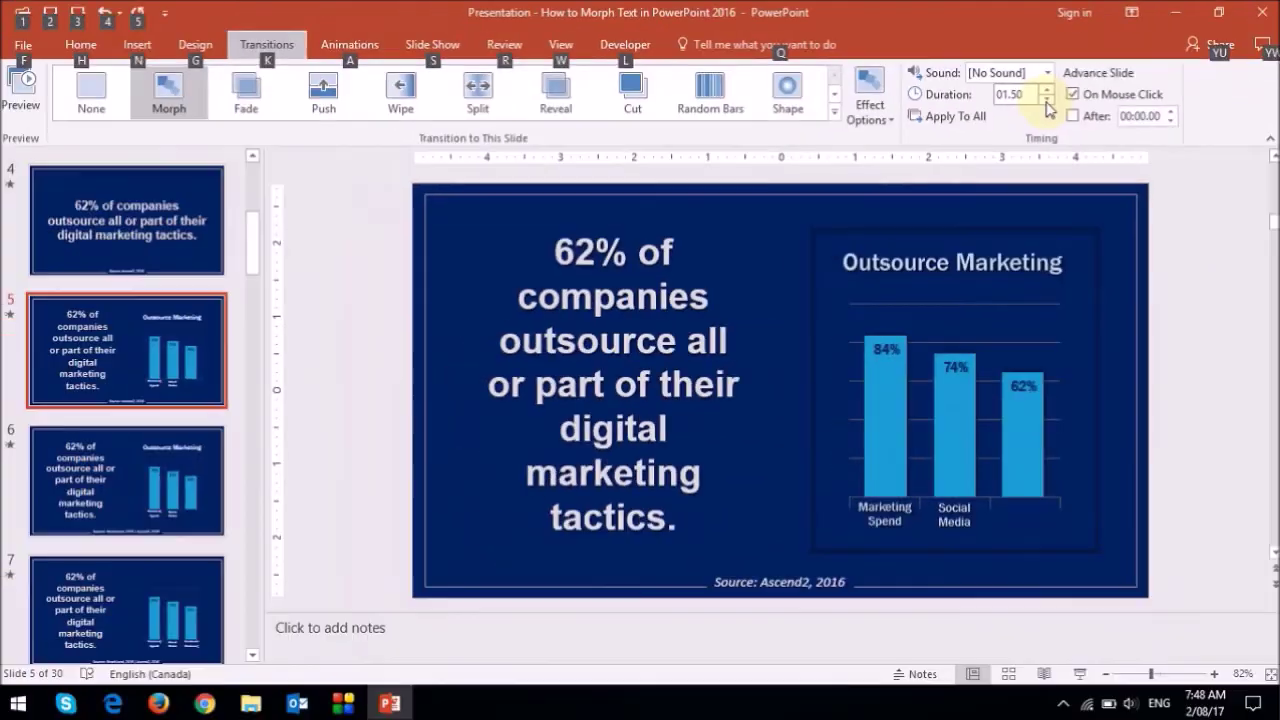
click(554, 380)
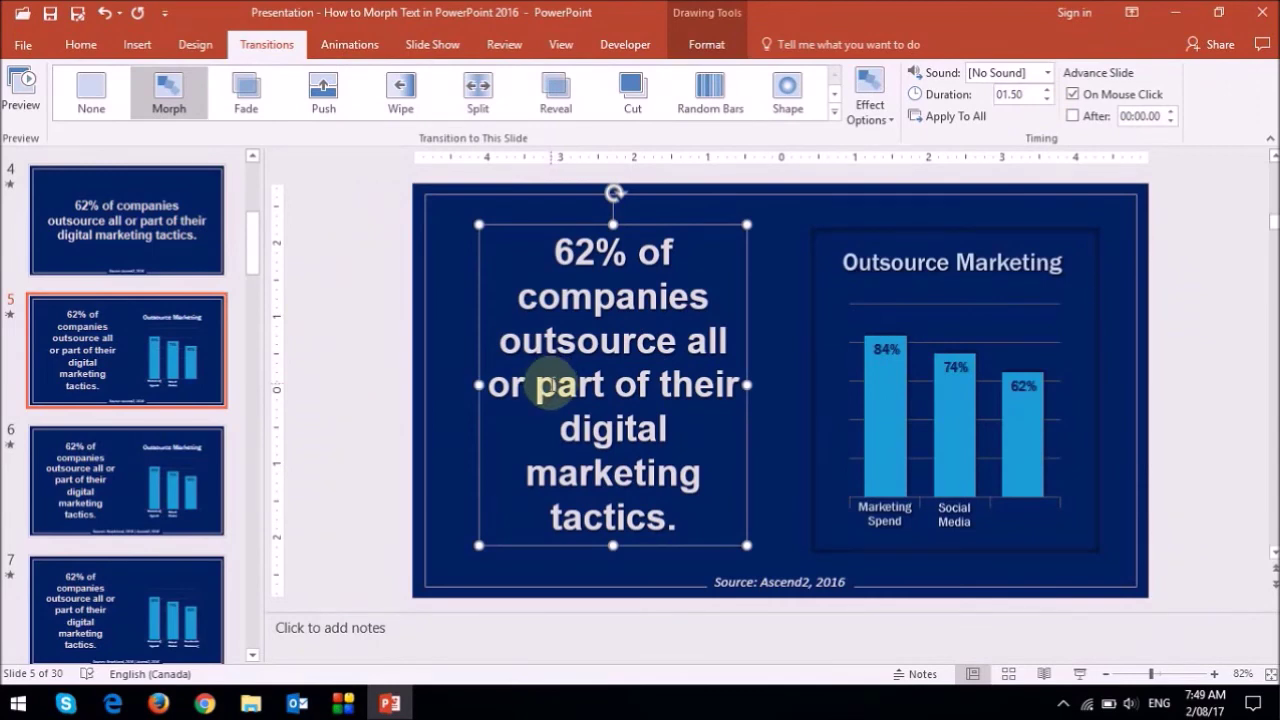
click(150, 233)
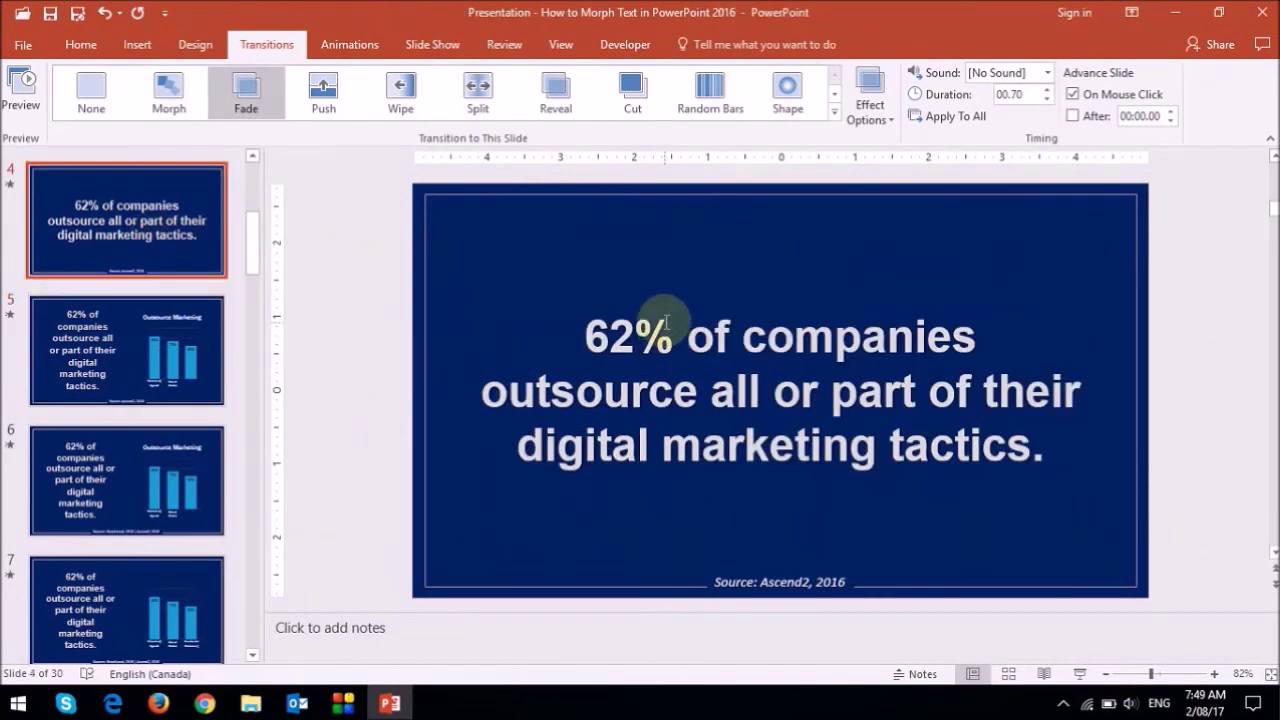
Step: Select slide 4's 62% statistic text and open the Animation Pane from the Animations tab
click(666, 330)
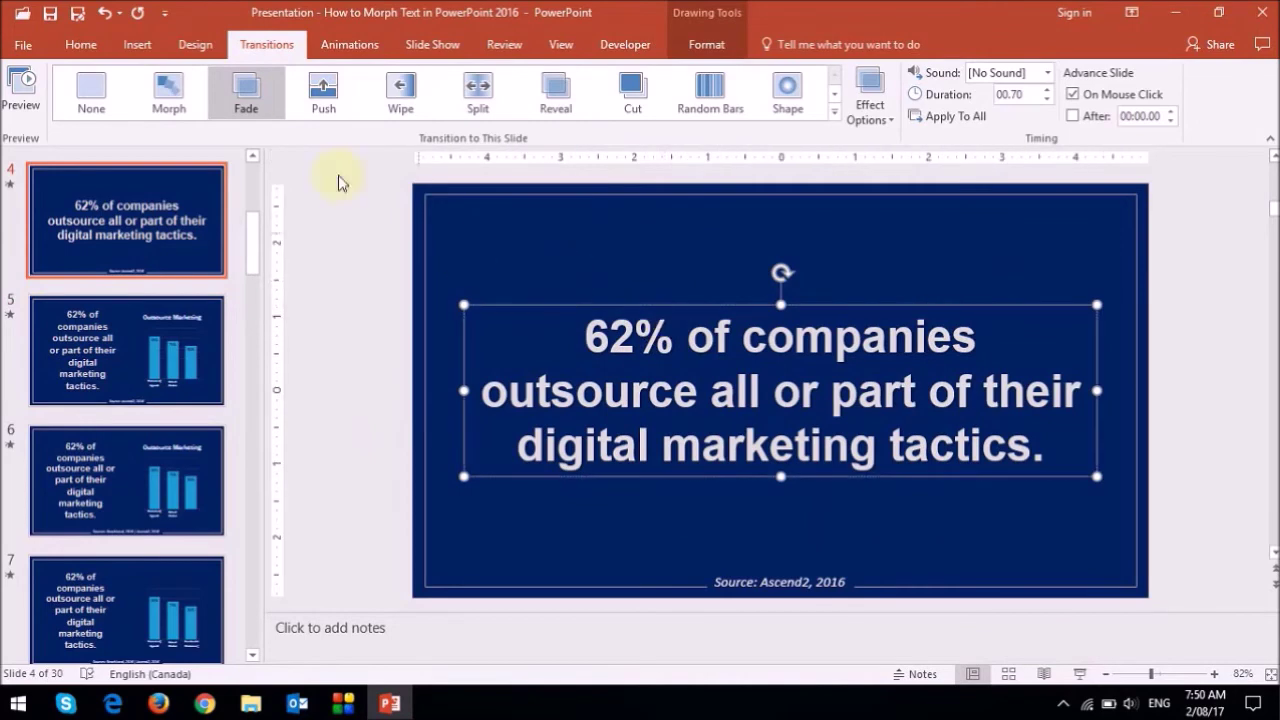
click(349, 44)
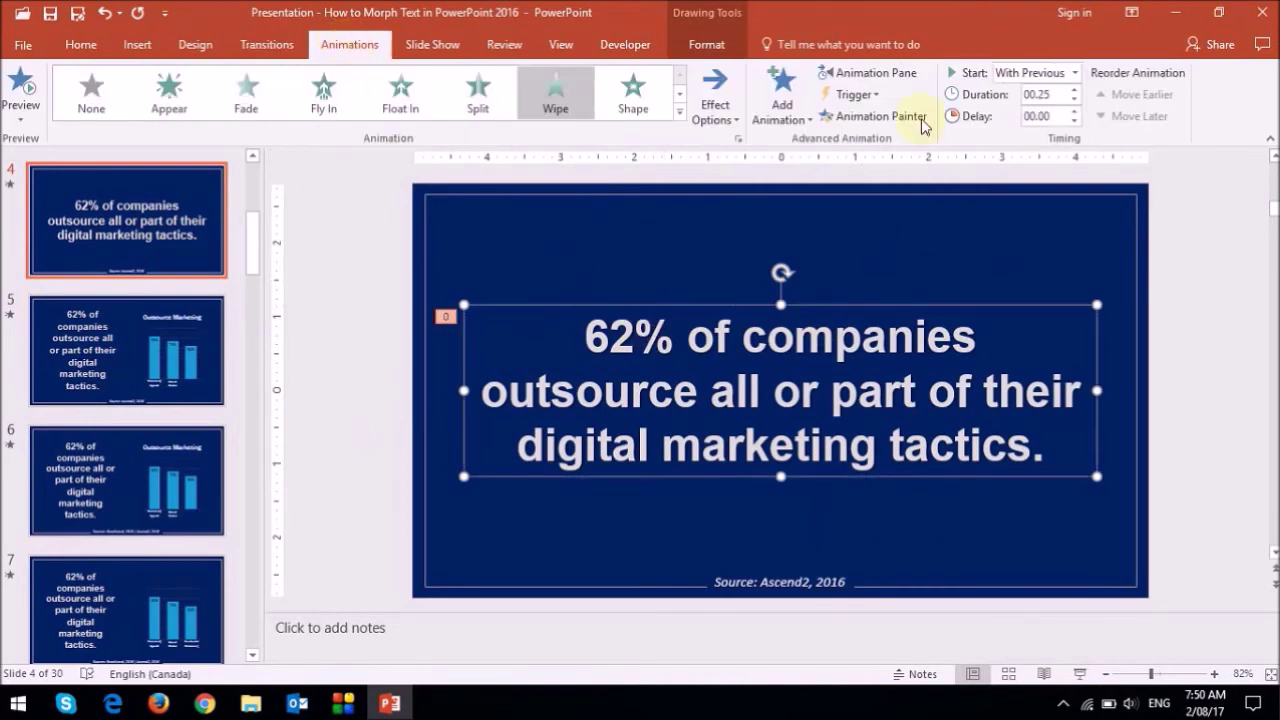
click(903, 80)
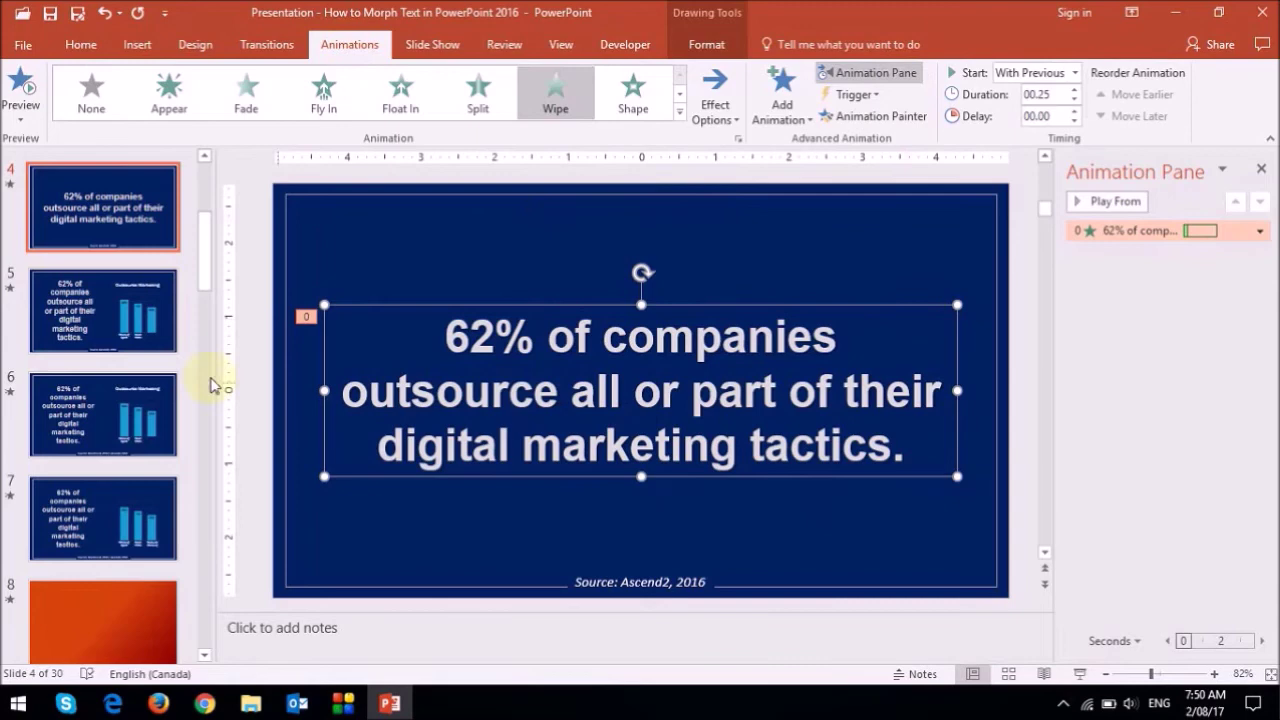
Step: Delete the 62% statistic text's Wipe animation from slide 5's Animation Pane
click(96, 315)
click(452, 384)
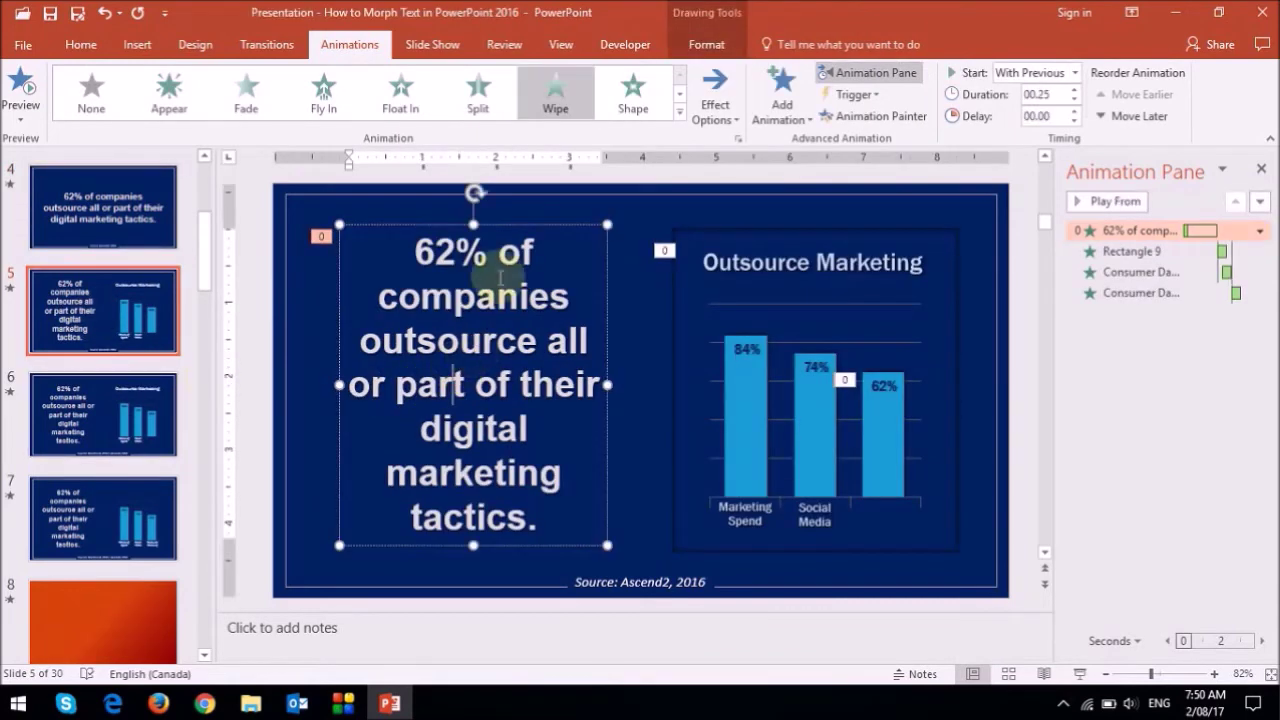
click(507, 224)
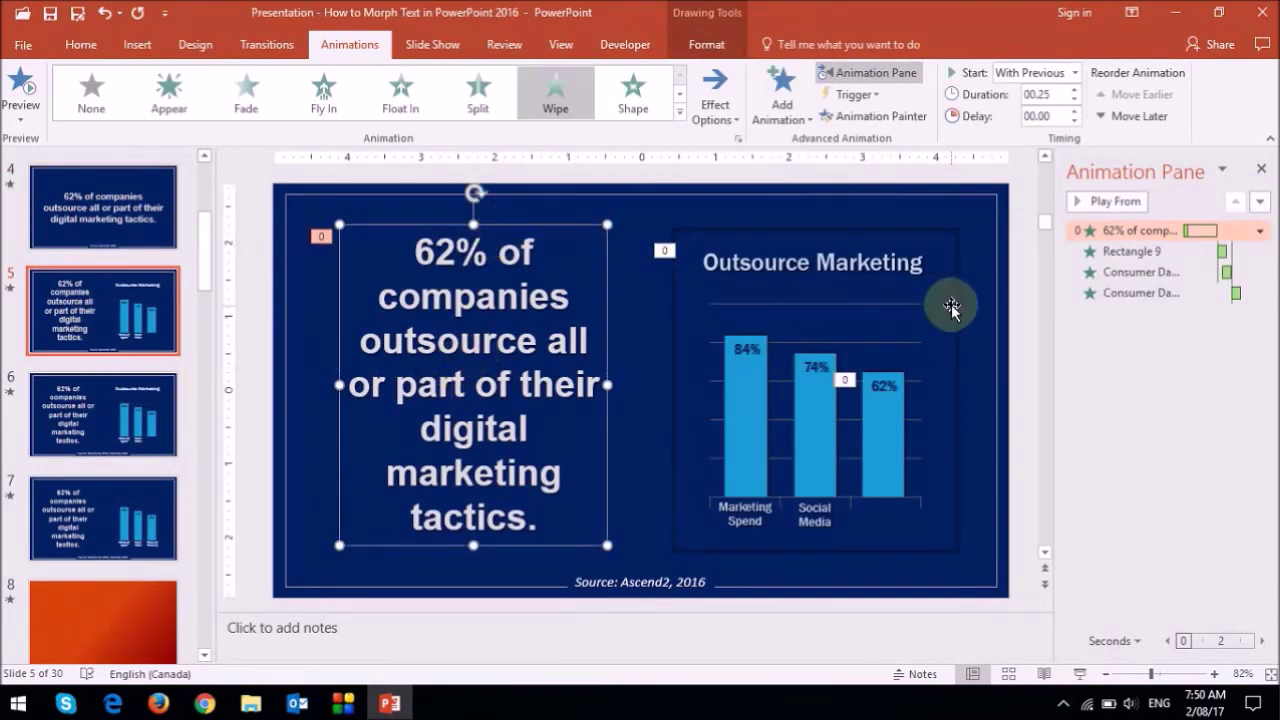
click(1122, 228)
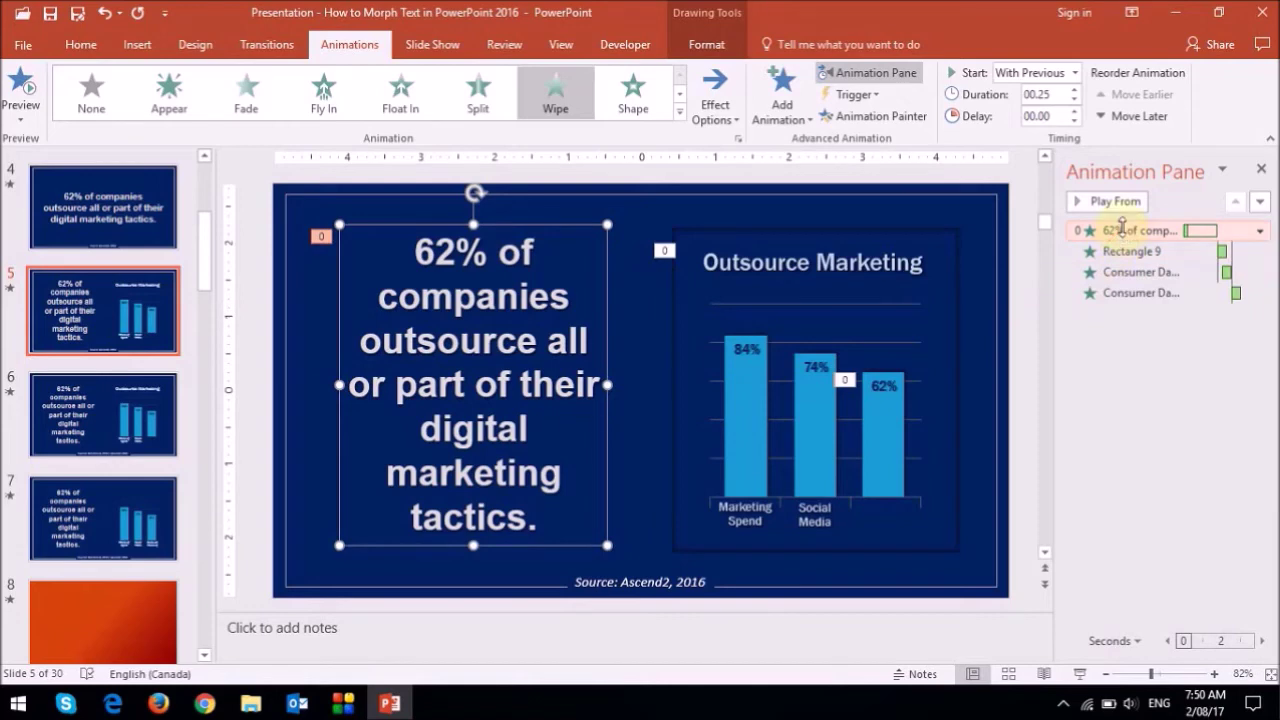
click(1143, 410)
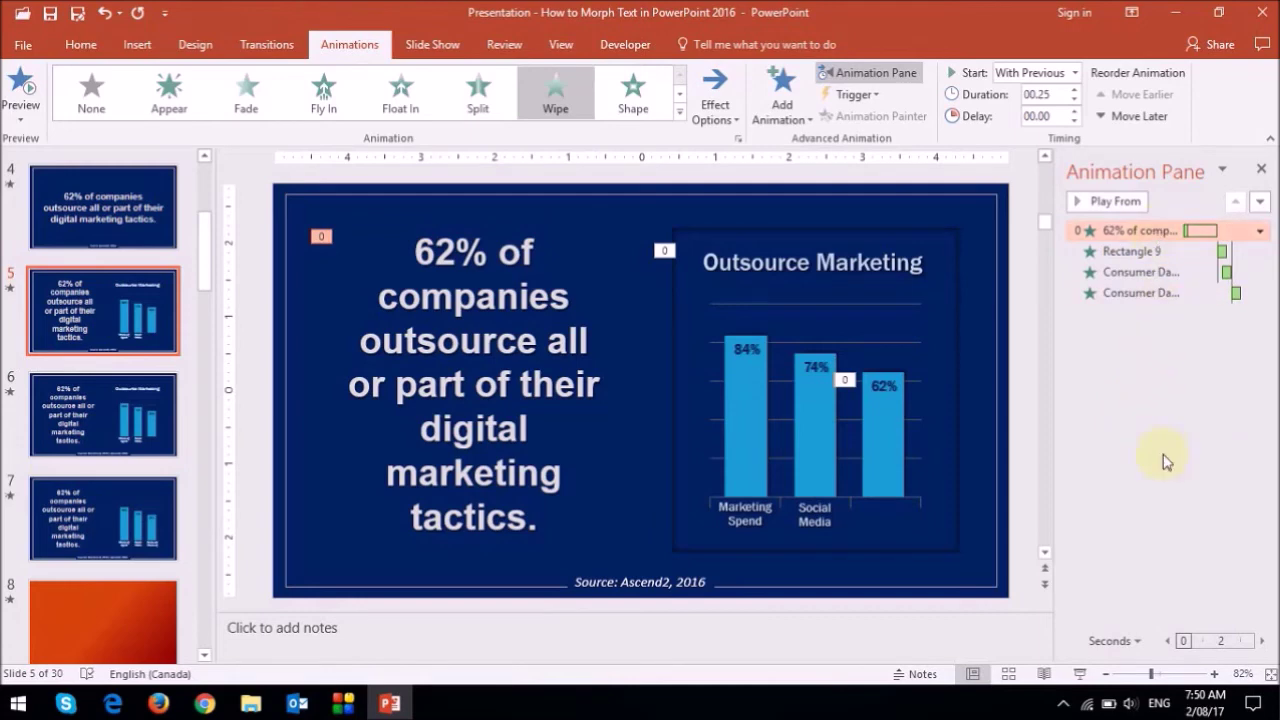
key(Delete)
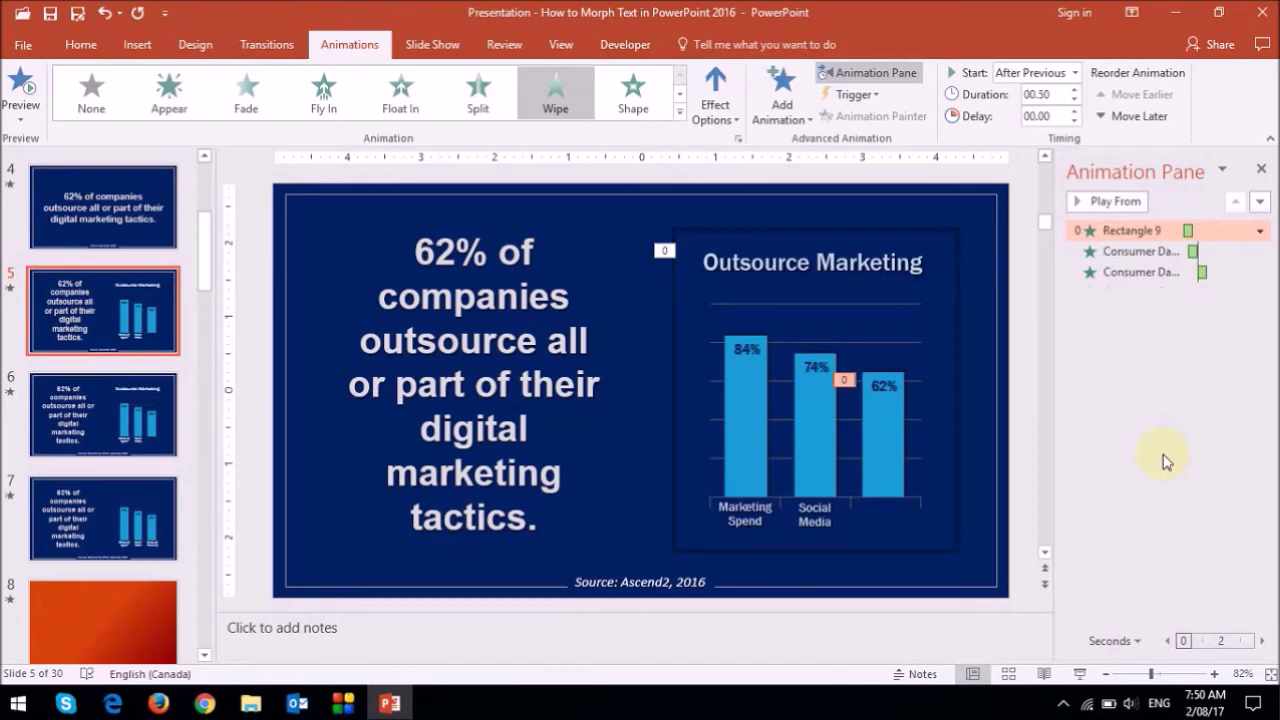